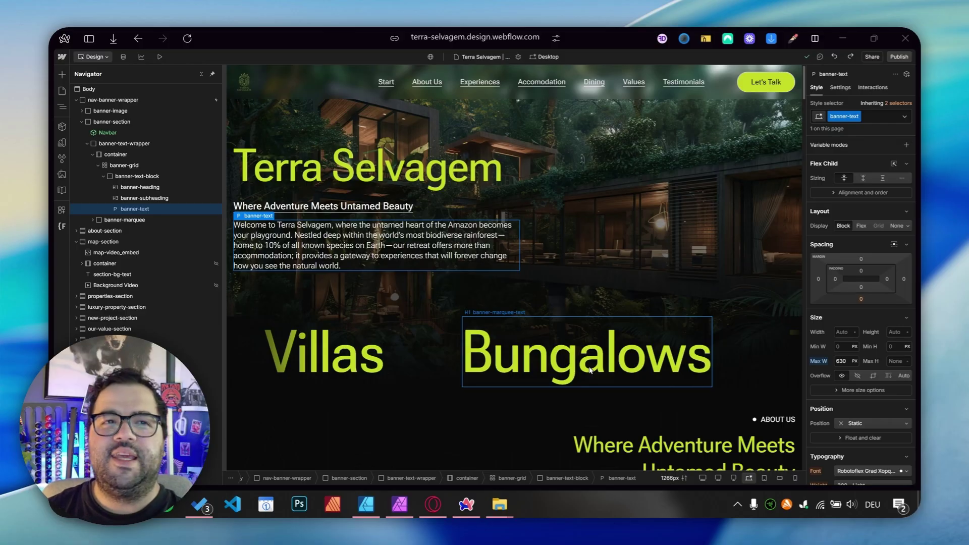
- Open the current colibri 1 theme in the Shopify theme editor and view its home page in fullscreen
mouse_move(50, 122)
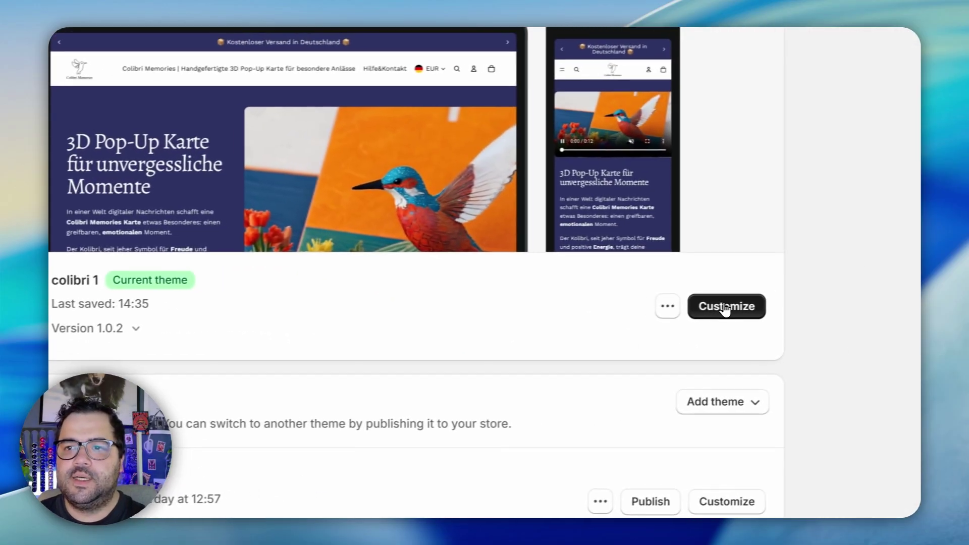
click(725, 306)
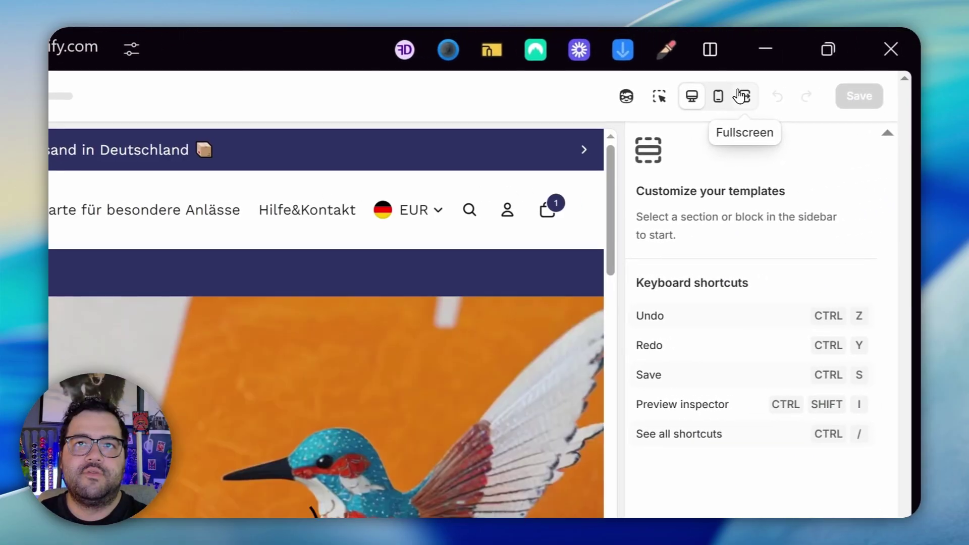
click(743, 96)
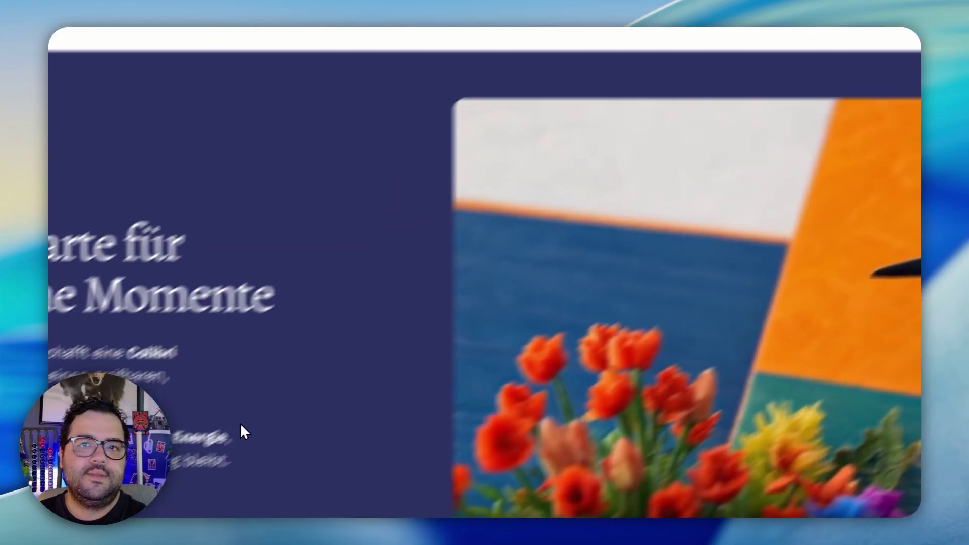
scroll(288, 303, down, 6)
scroll(277, 296, up, 8)
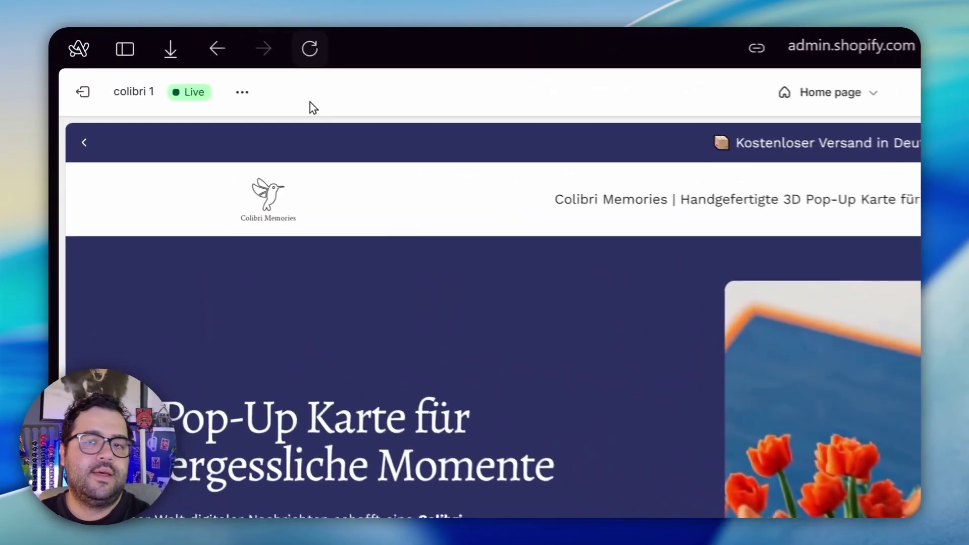
- Reload the theme editor and look through the home page preview from the hero video downwards
click(310, 49)
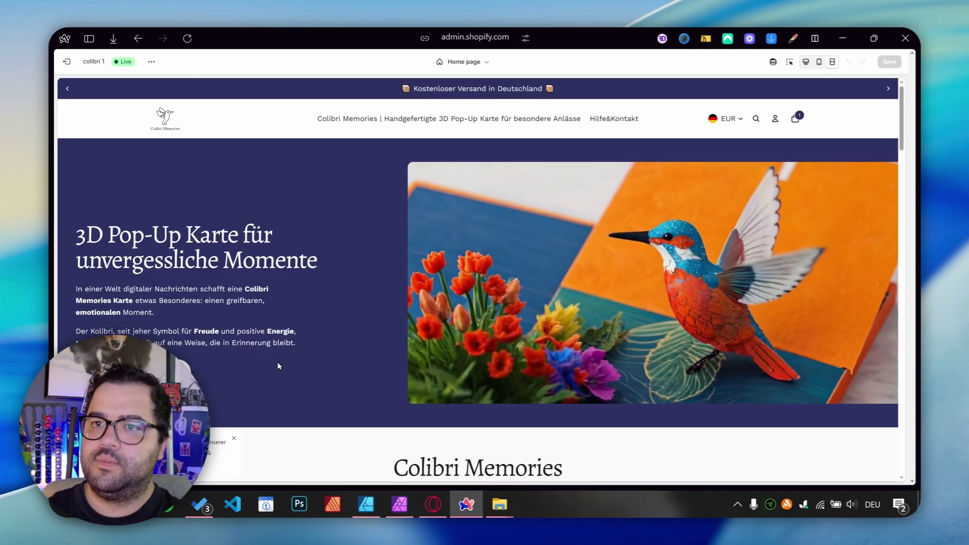
scroll(290, 303, down, 5)
scroll(288, 313, down, 5)
scroll(297, 357, up, 15)
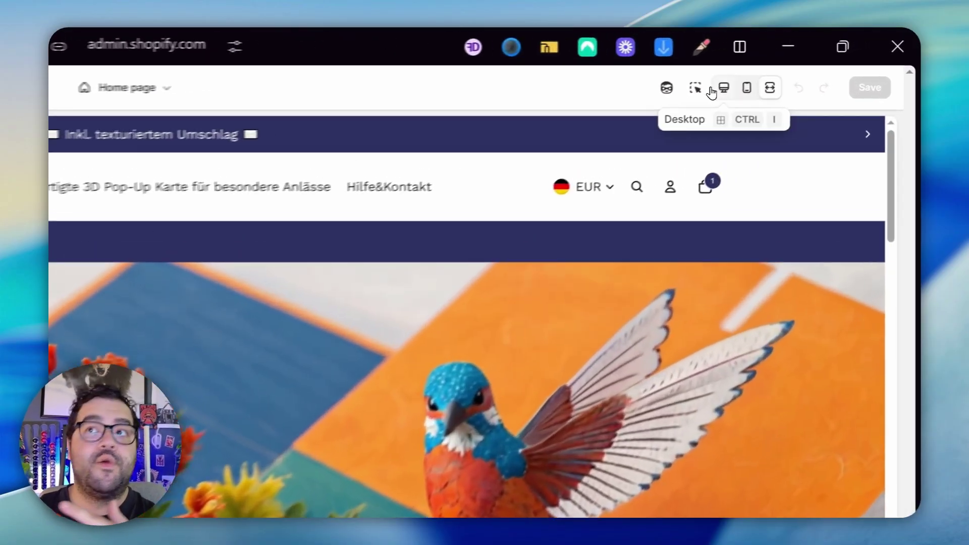
- Check the media settings of the video with text section in desktop view, and return to the fullscreen preview
click(805, 62)
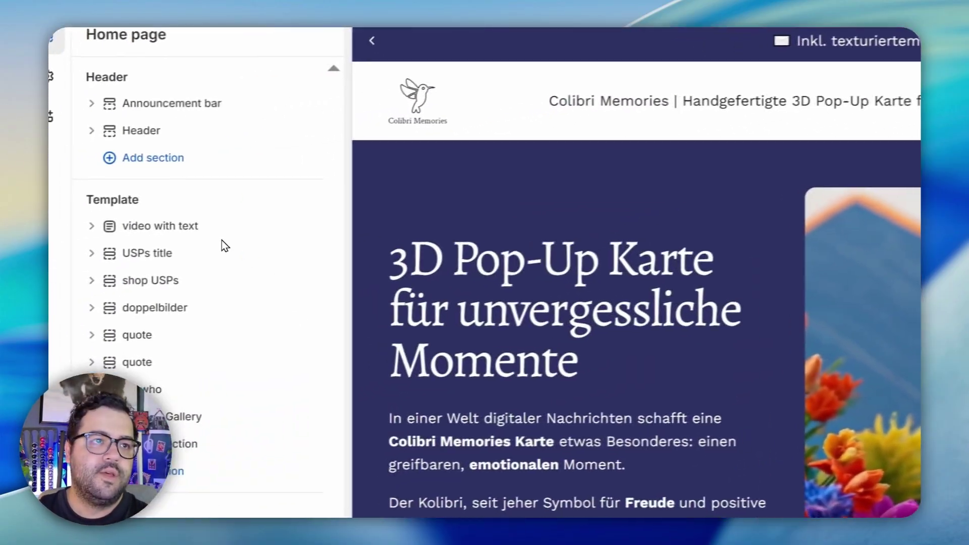
click(159, 227)
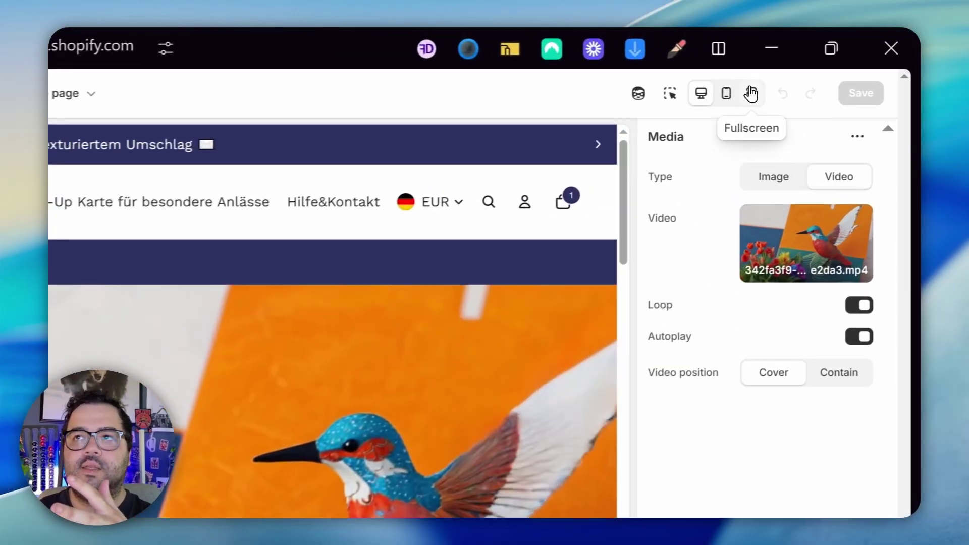
click(833, 62)
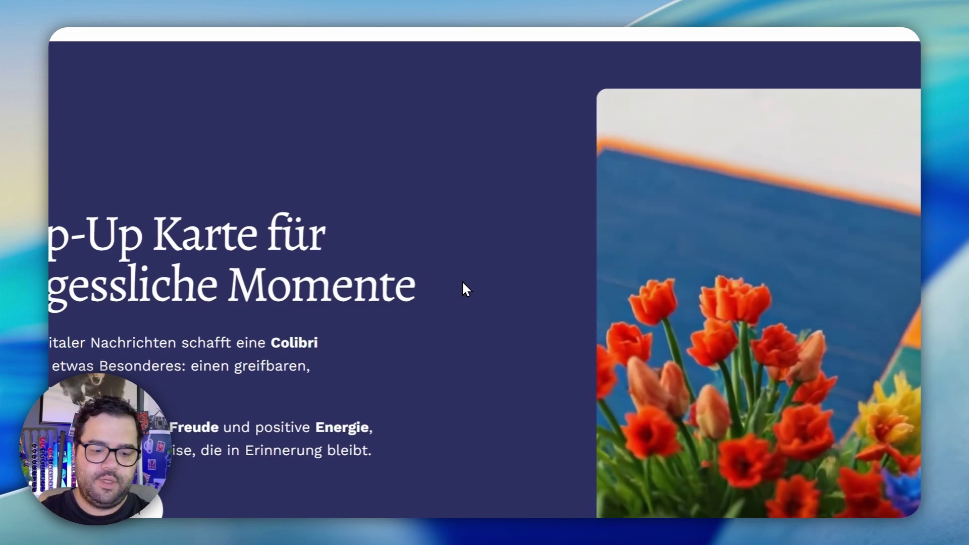
- Open colibrimemories.com in a new incognito window, hide the sidebar and view the live hero video
key(ctrl+shift+n)
text(coli)
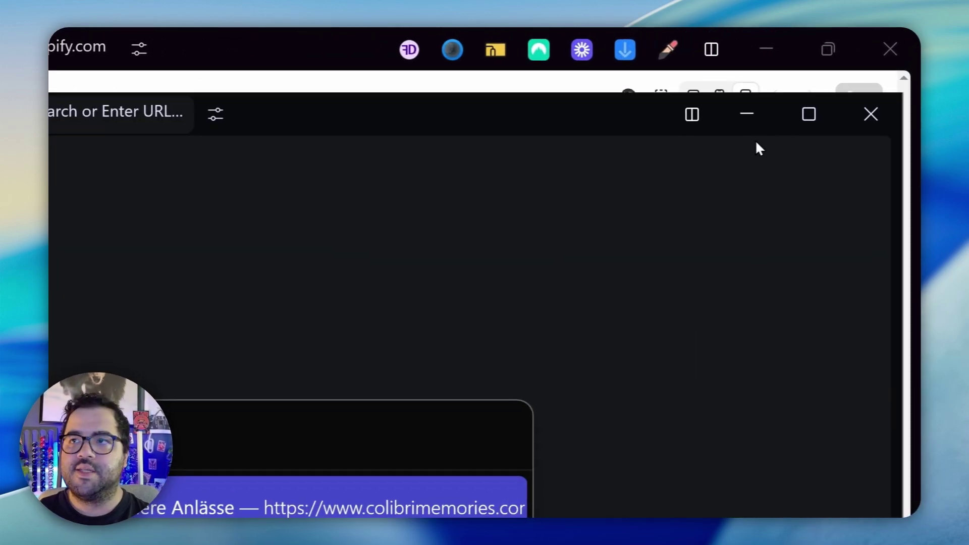
key(Return)
click(322, 58)
text(colibrimemories.com)
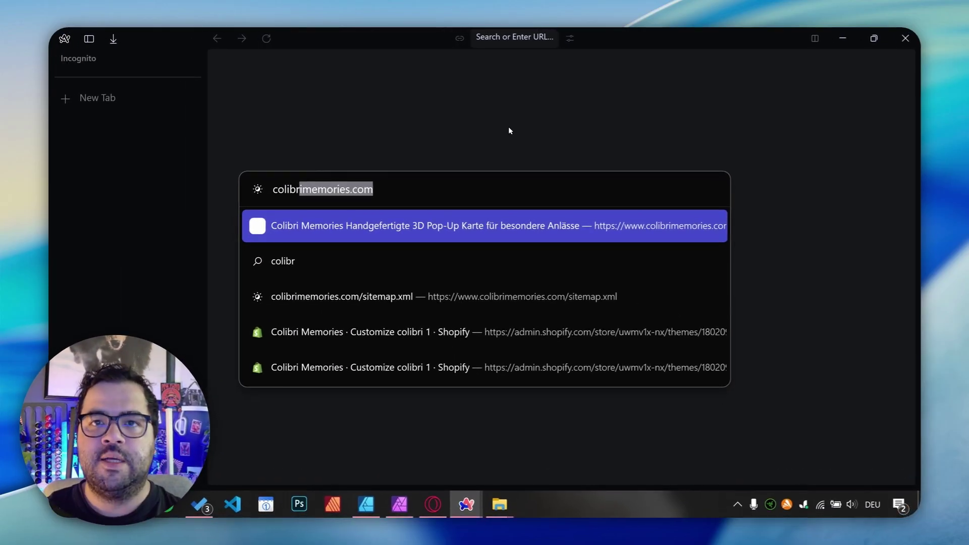
key(Return)
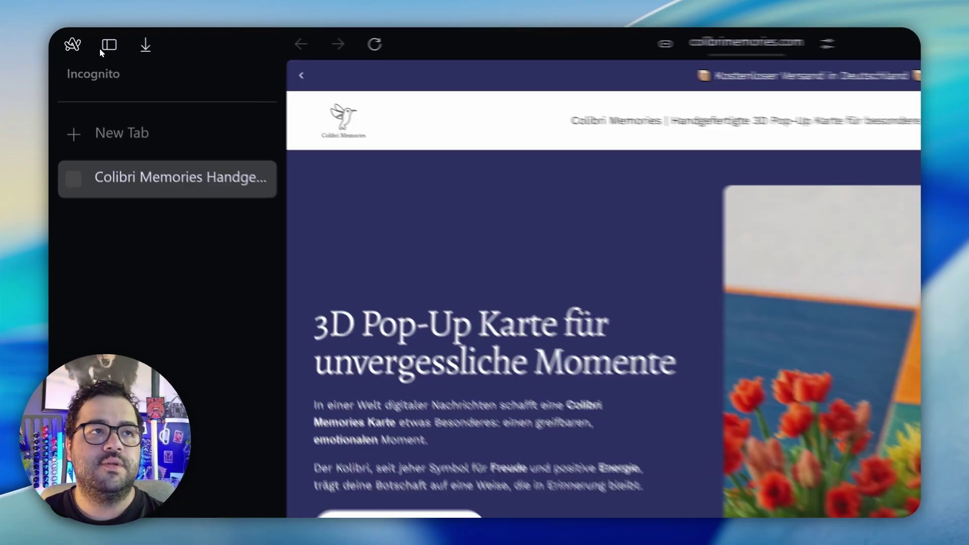
click(103, 49)
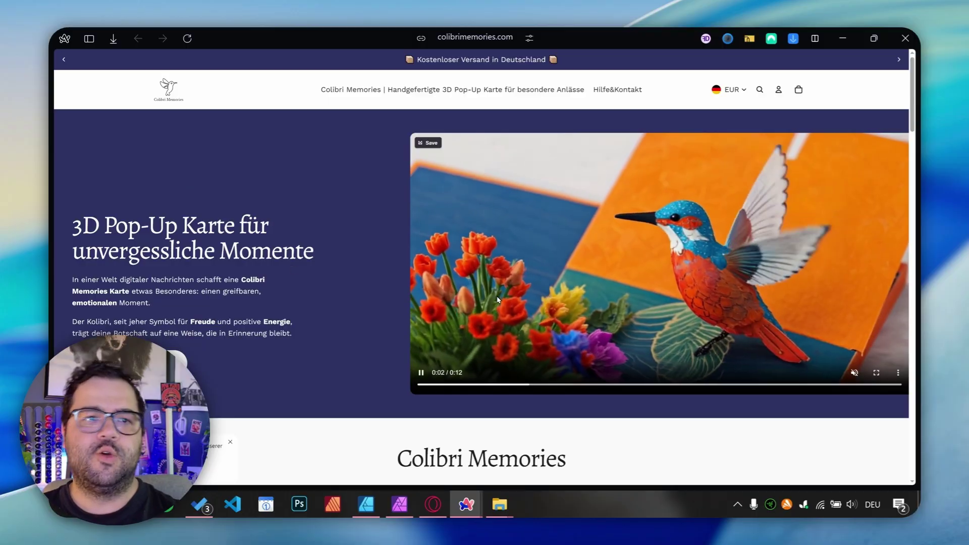
scroll(362, 267, down, 4)
scroll(344, 278, up, 4)
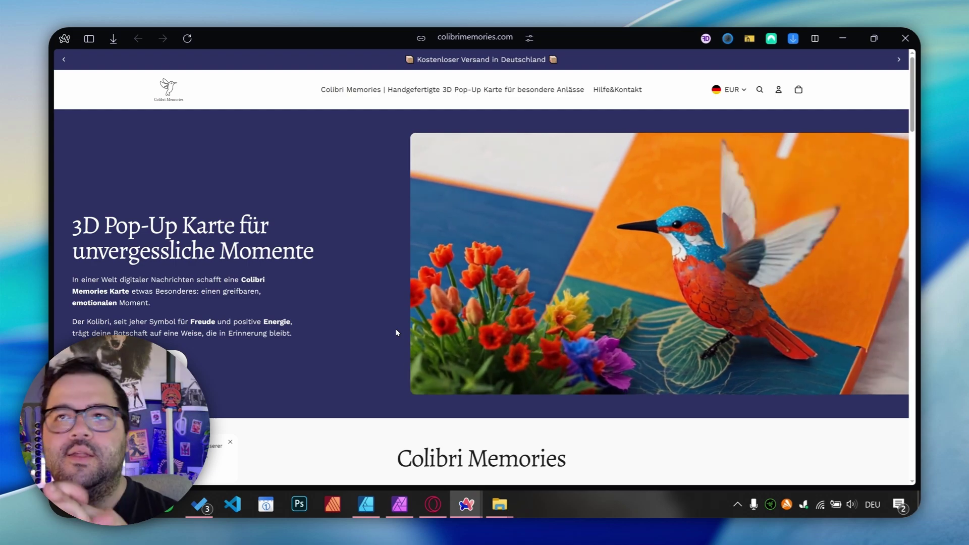
- Return to the main browser window and switch to the Terra Selvagem project in Webflow
mouse_move(80, 244)
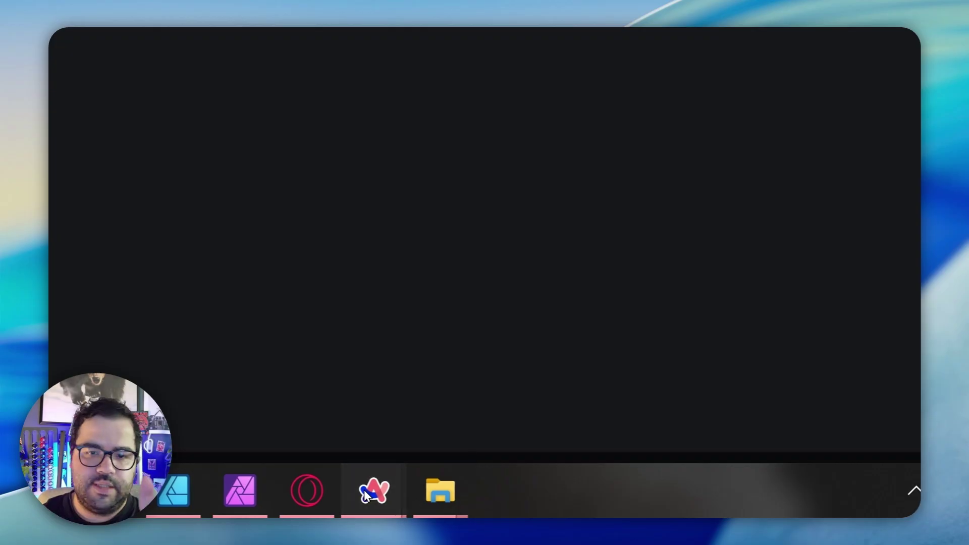
mouse_move(367, 494)
click(647, 296)
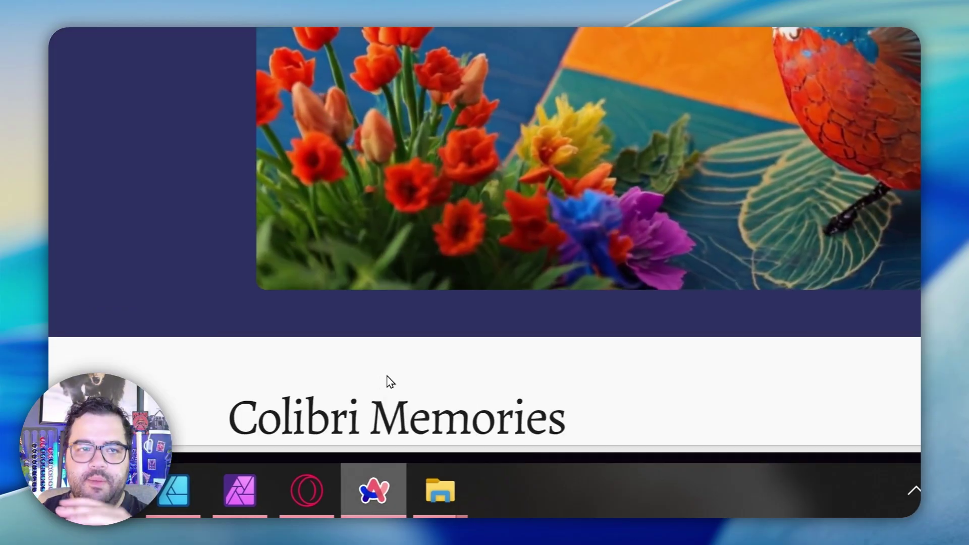
mouse_move(51, 151)
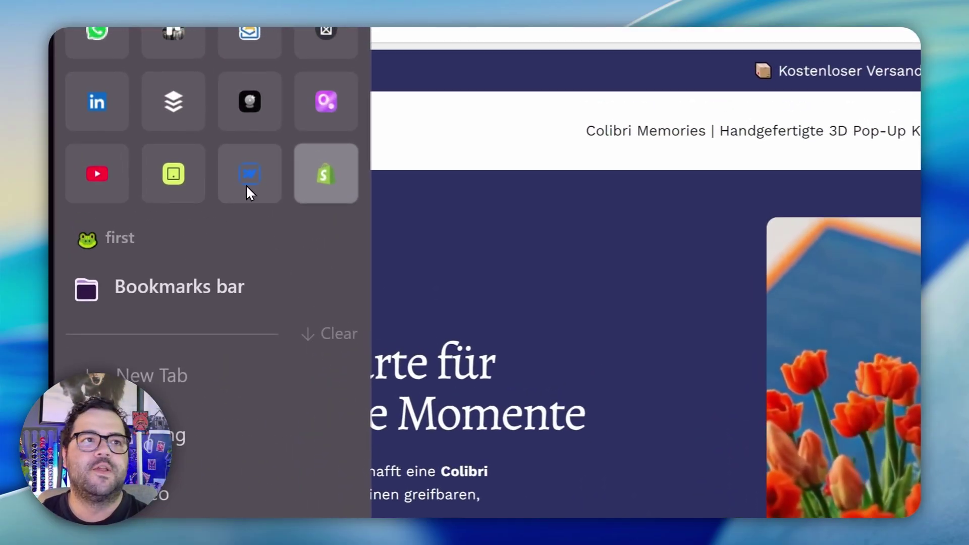
click(243, 185)
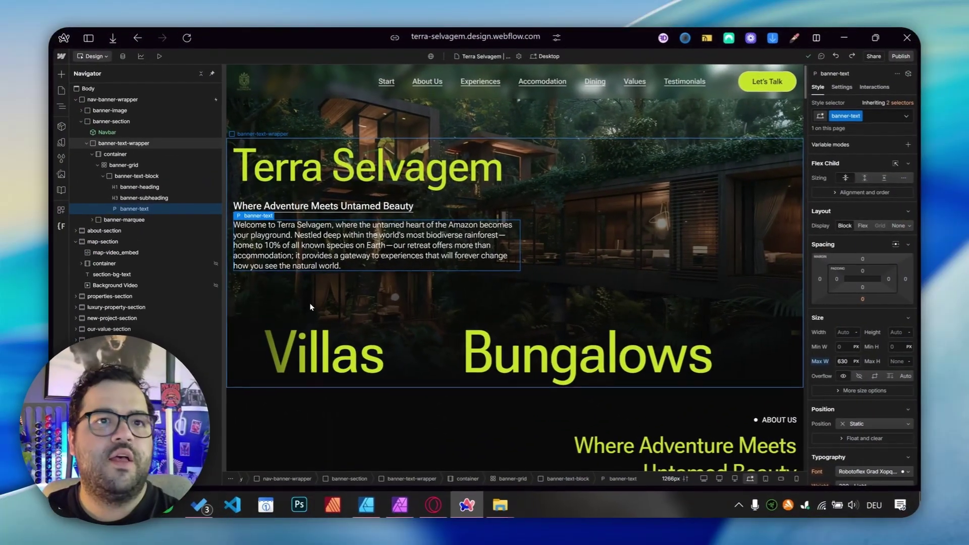
- Collapse the expanded map-section and nav-banner-wrapper branches in the Navigator
scroll(368, 333, down, 5)
scroll(381, 333, down, 5)
scroll(378, 330, up, 4)
scroll(376, 327, down, 5)
scroll(376, 324, down, 5)
click(349, 322)
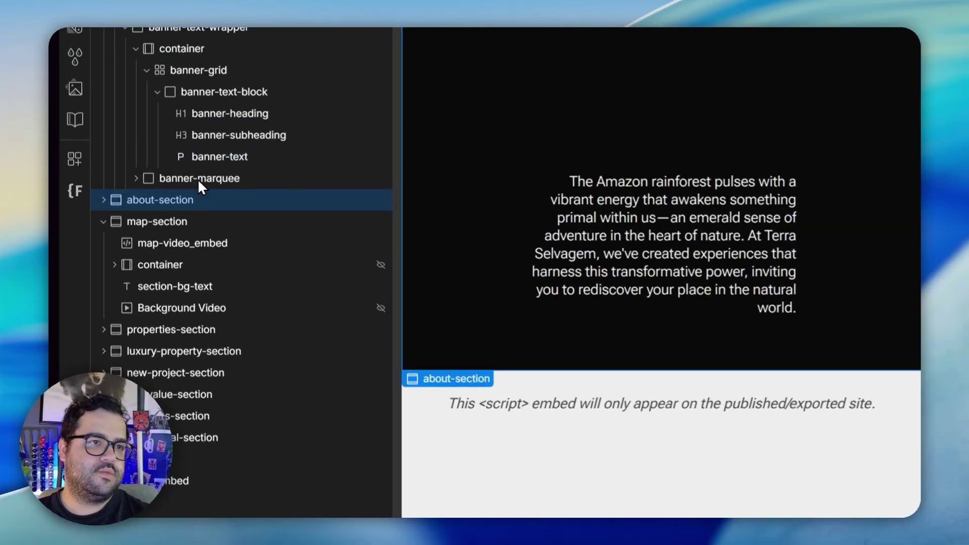
click(103, 220)
click(115, 178)
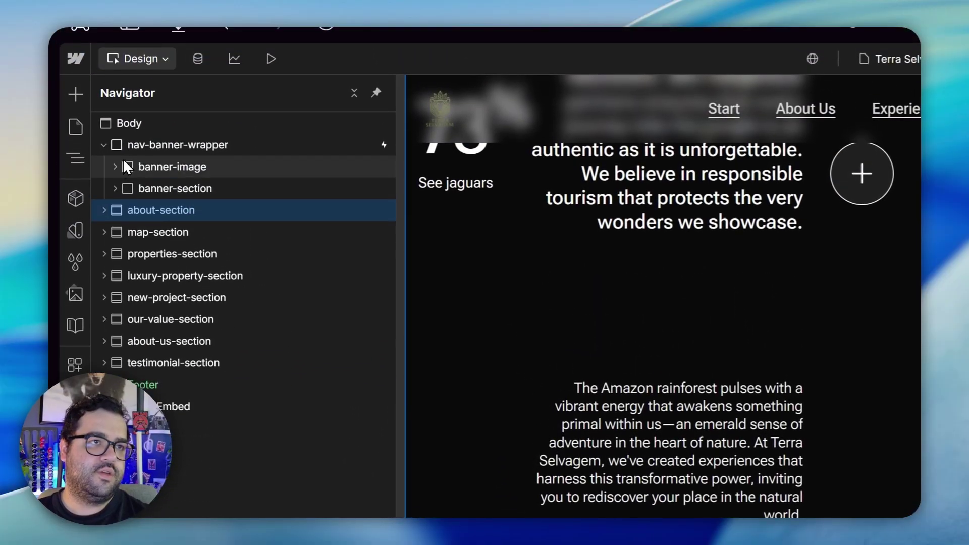
click(104, 145)
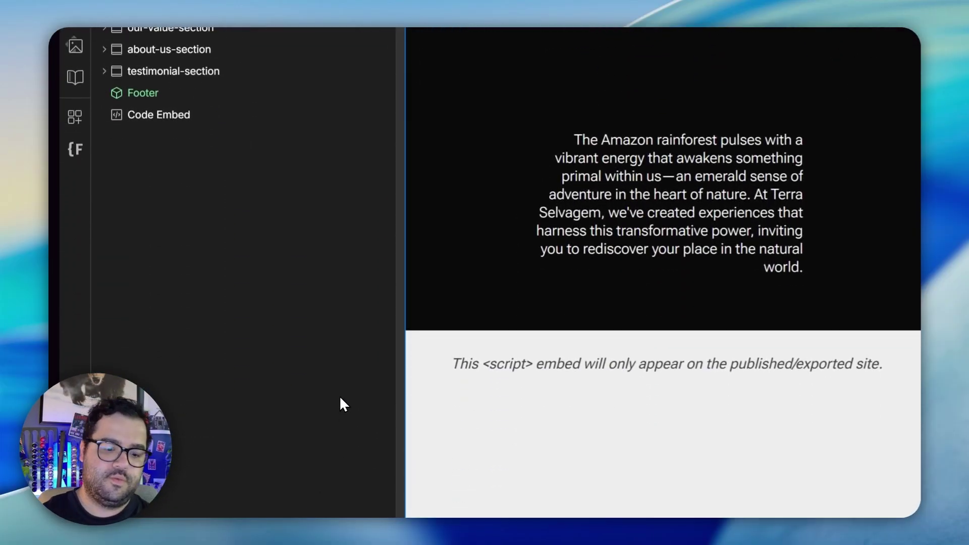
- Add a Section between nav-banner-wrapper and about-section and set its minimum height to 100
key(ctrl+k)
text(sec)
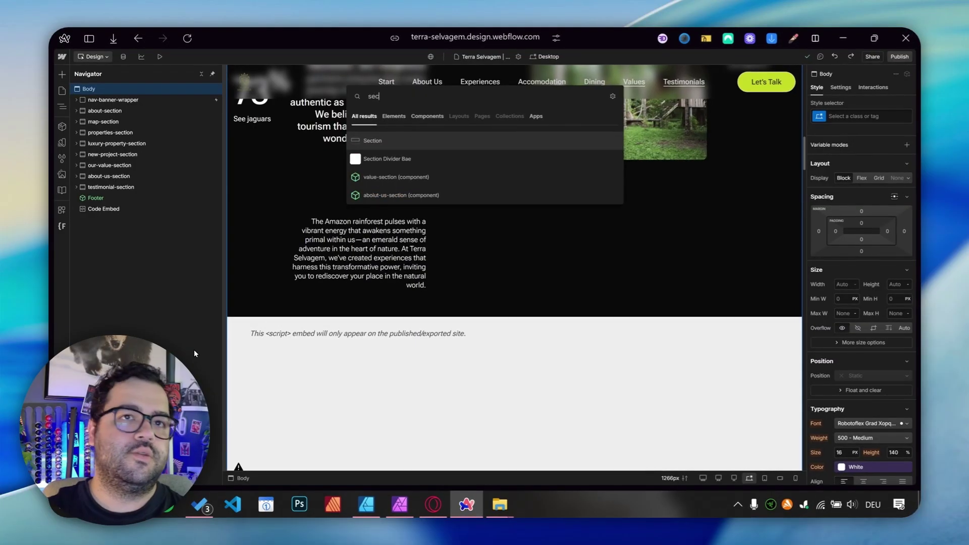
key(Return)
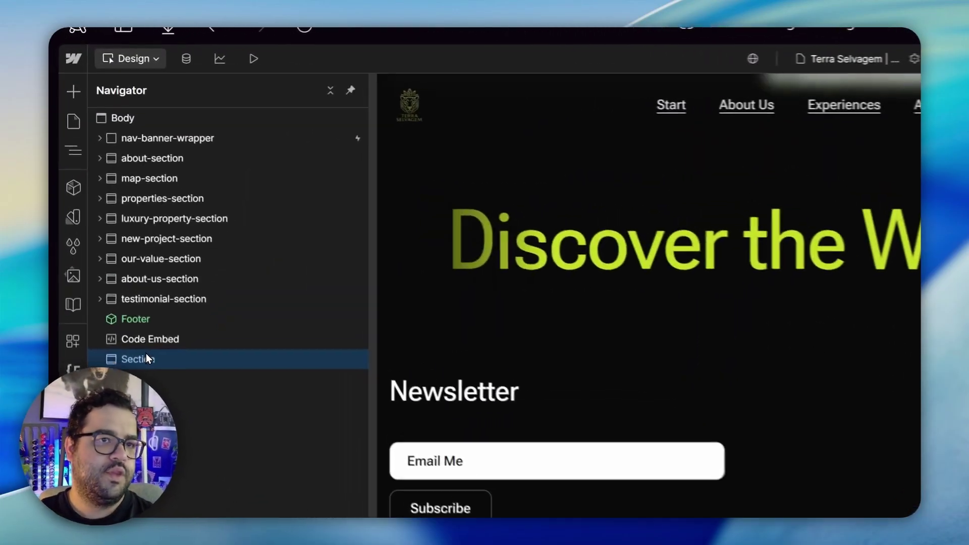
drag(146, 358, 106, 168)
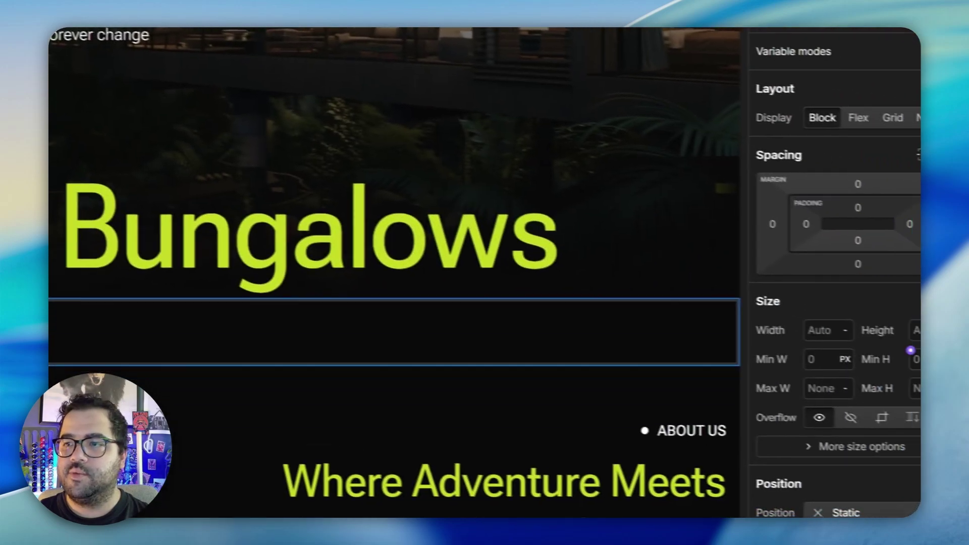
click(876, 350)
text(100)
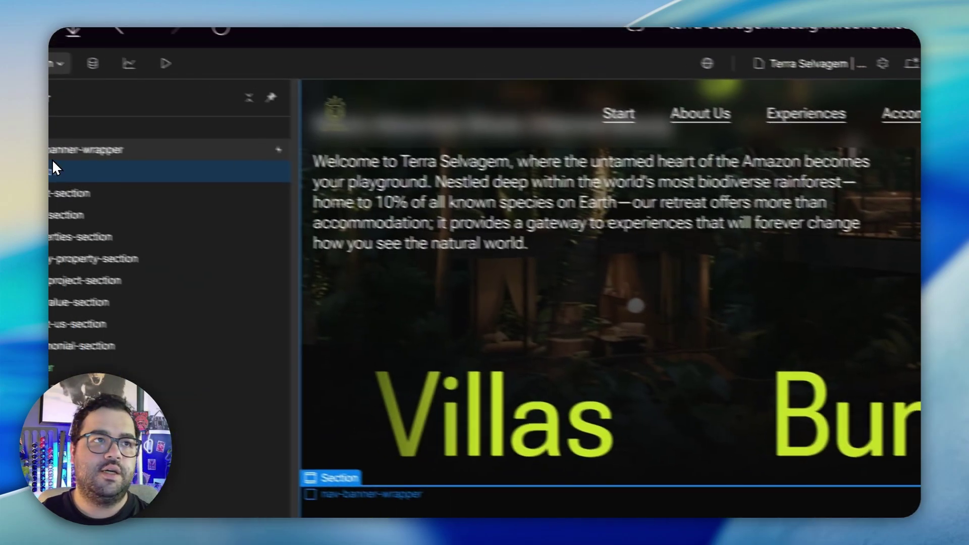
- Add a Div Block inside the new section and set its height to 100 svh
key(ctrl+k)
text(div)
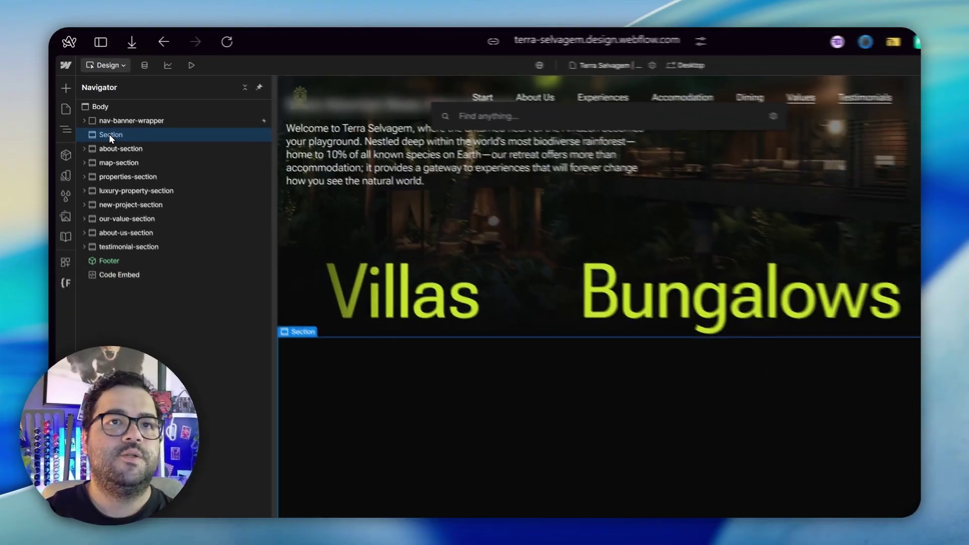
key(Return)
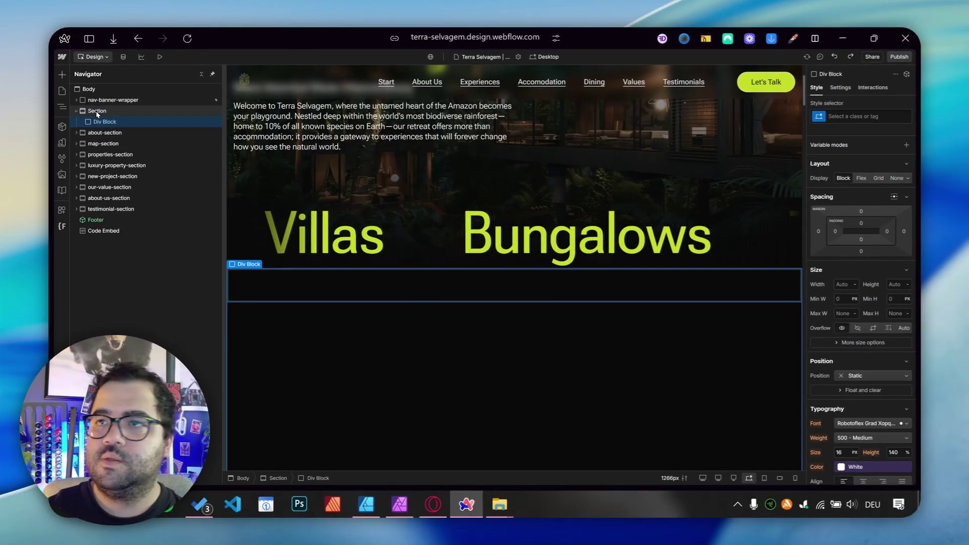
click(895, 285)
text(100)
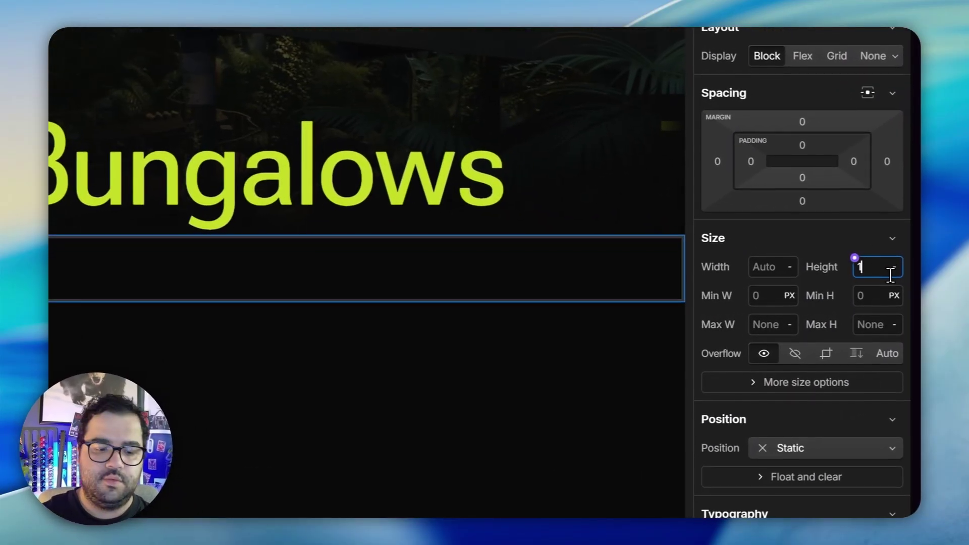
text(svh)
key(Return)
scroll(567, 294, down, 3)
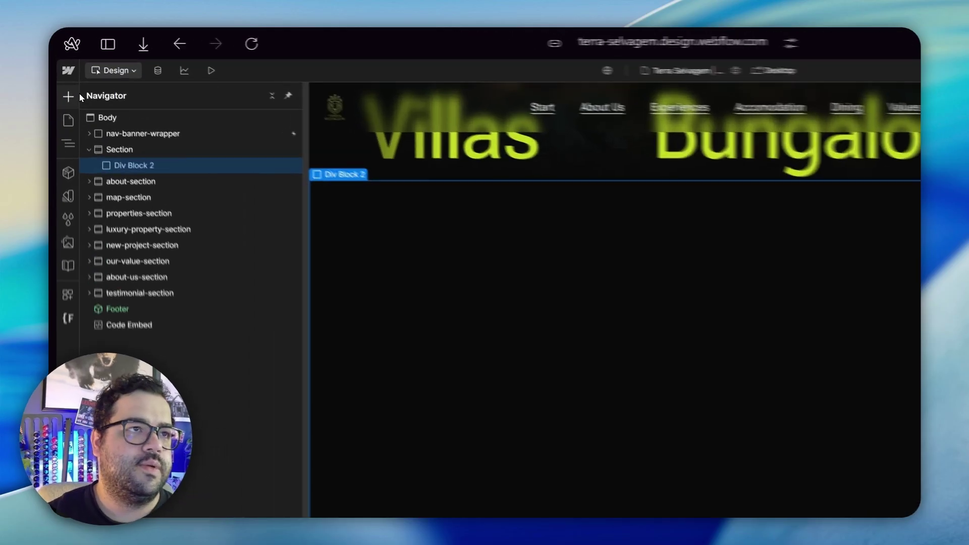
- Place a Video media element inside the new div block and dismiss its settings
click(61, 74)
scroll(220, 376, down, 10)
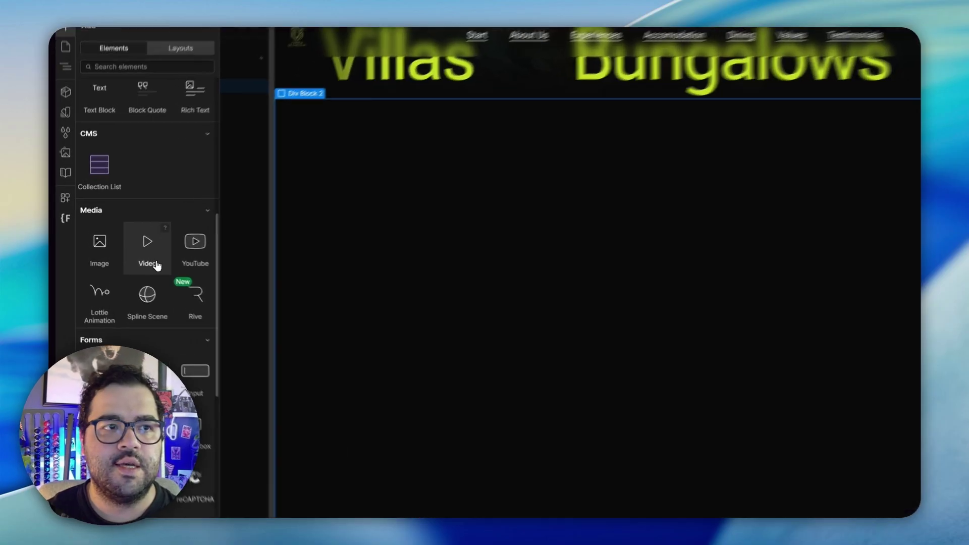
drag(126, 250, 357, 222)
drag(645, 277, 533, 382)
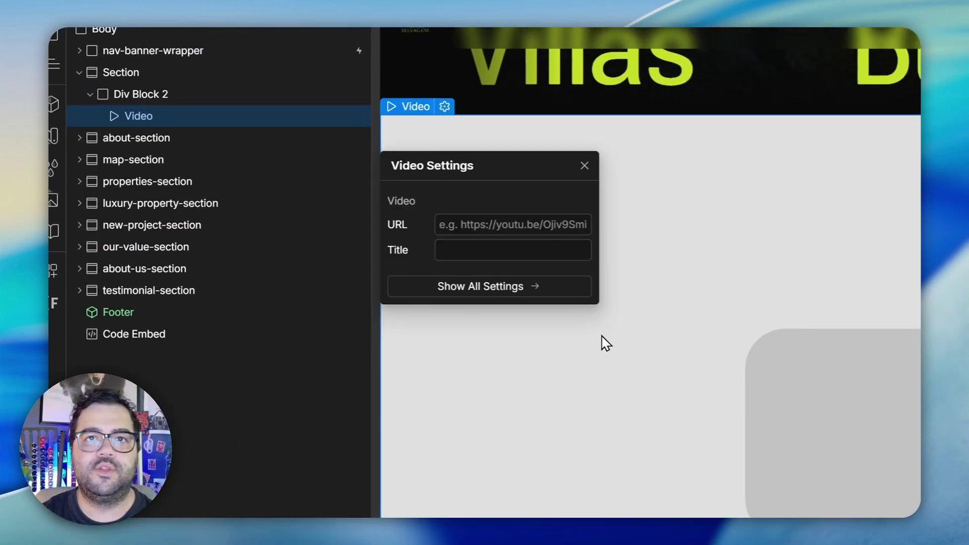
click(584, 165)
- Open the settings of the Video element inside Div Block 2
scroll(669, 246, down, 3)
scroll(670, 246, up, 5)
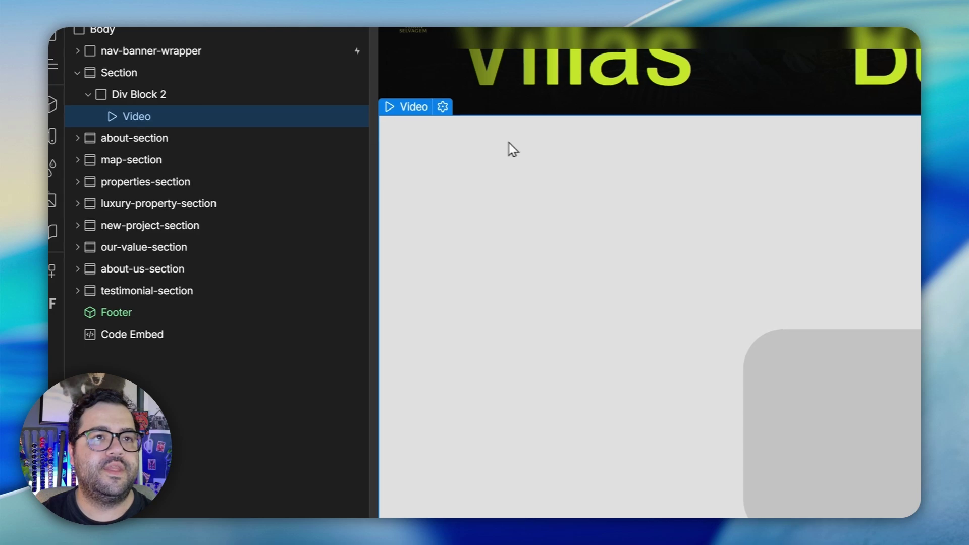
scroll(612, 344, down, 3)
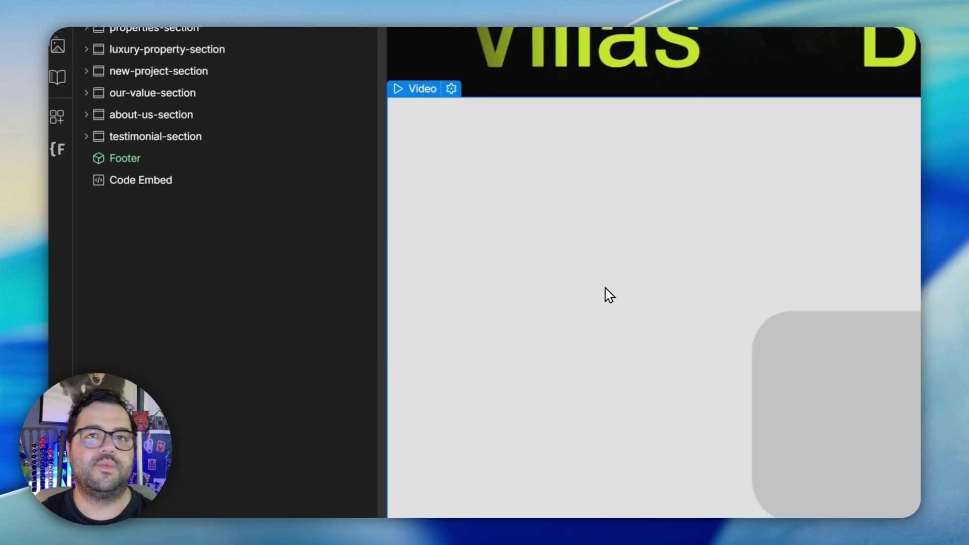
click(457, 75)
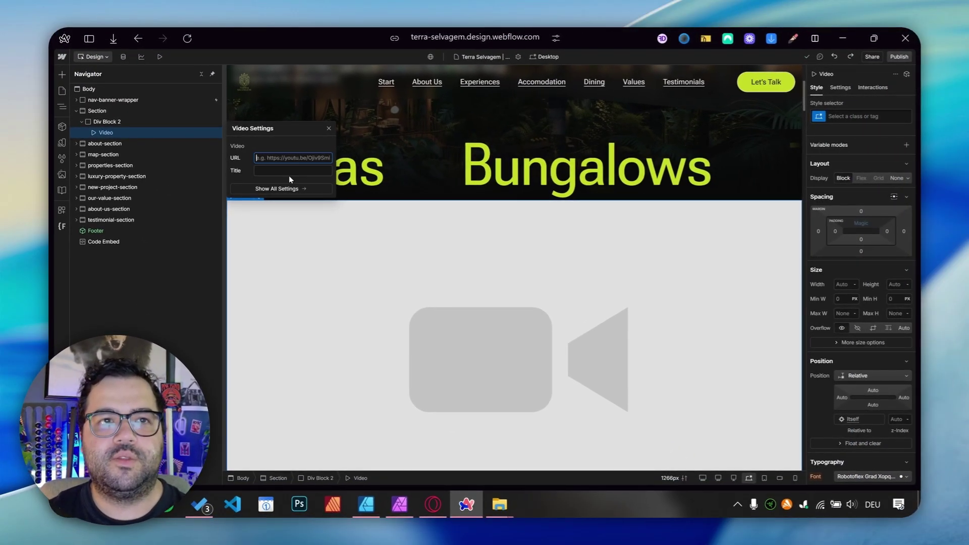
click(299, 172)
- Switch to YouTube, open the video "20 DUMBEST Ways To Kill the Hardest Bosses EVER" and copy its share link
mouse_move(125, 285)
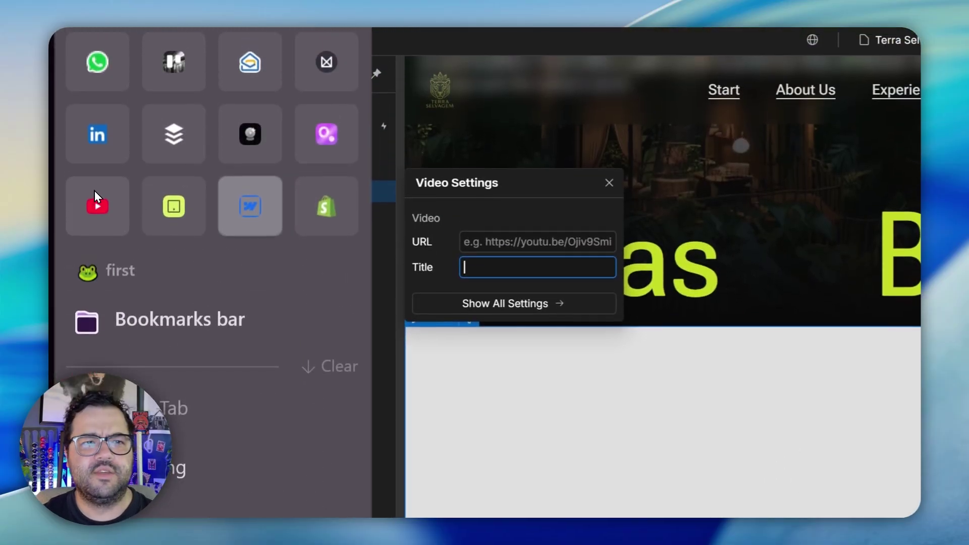
click(96, 195)
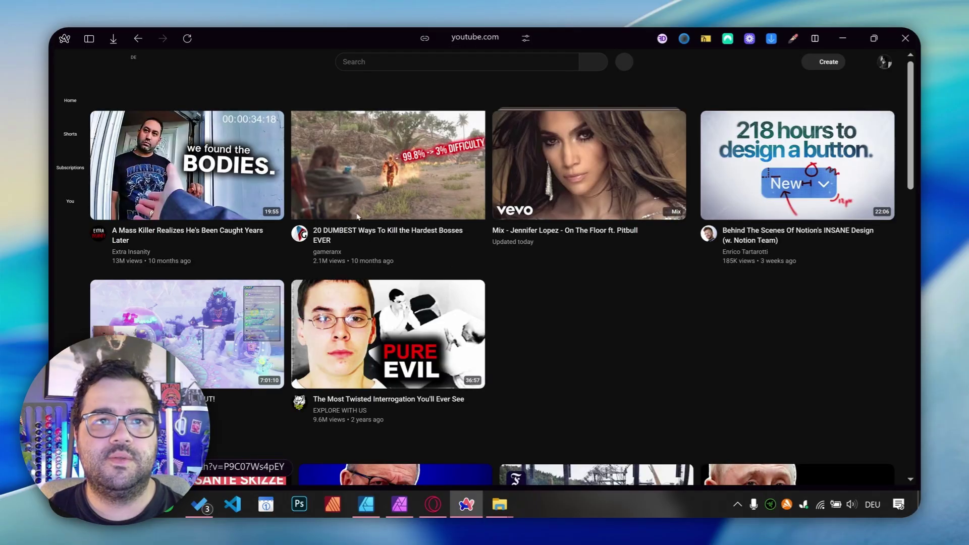
mouse_move(379, 208)
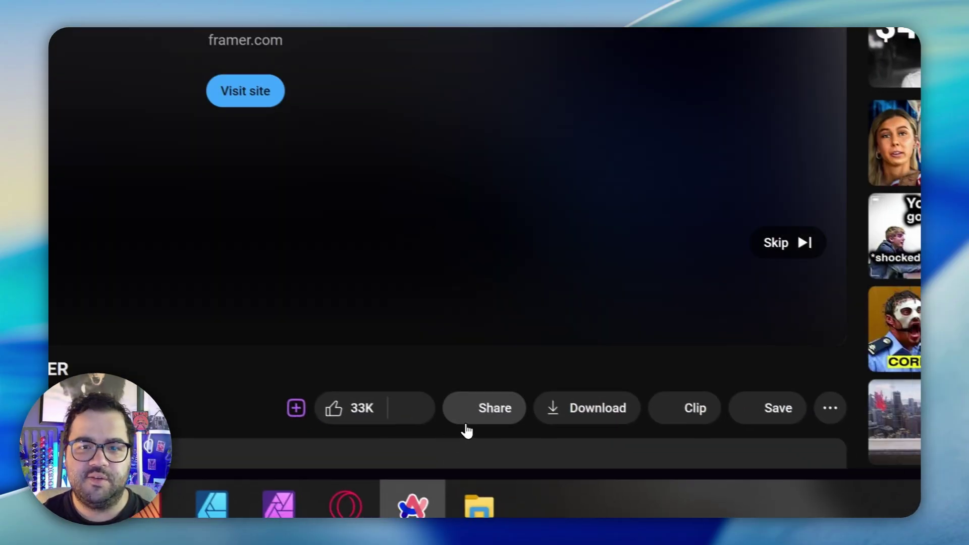
click(471, 395)
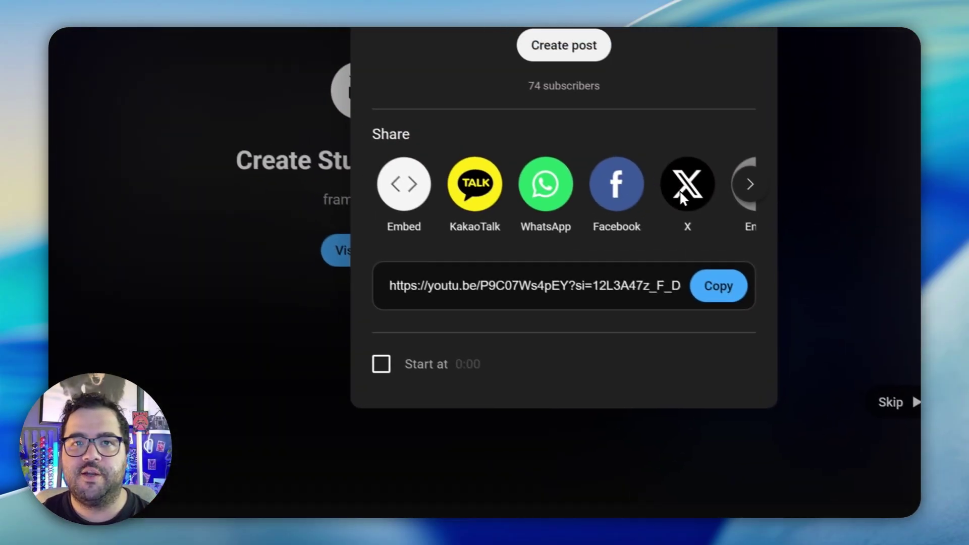
click(576, 144)
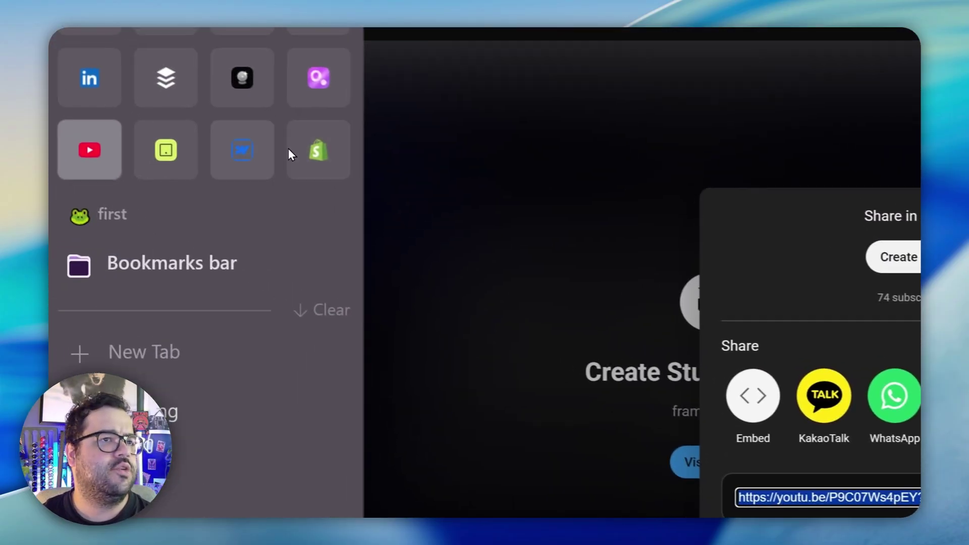
- Return to Webflow, set the Video element's URL to the copied YouTube link and dismiss its settings
click(242, 150)
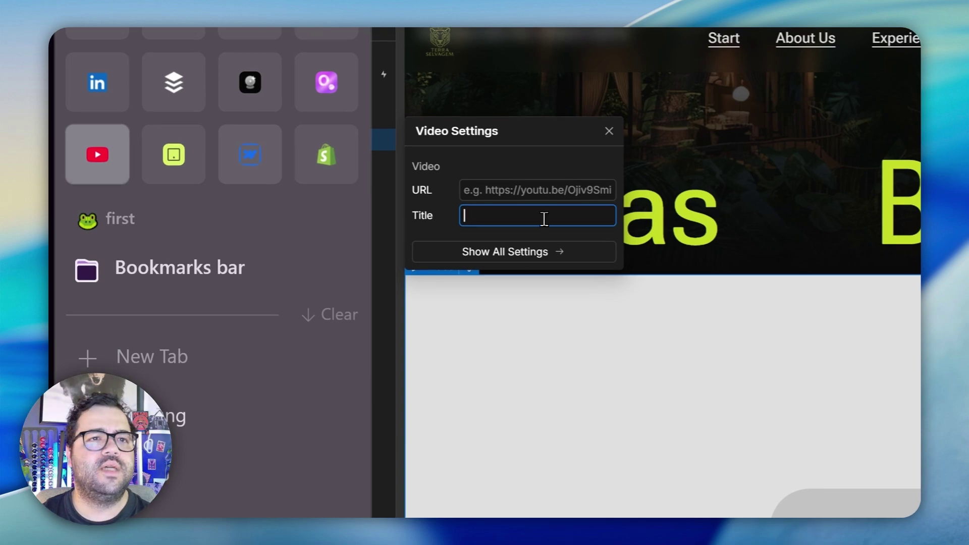
click(526, 191)
click(522, 211)
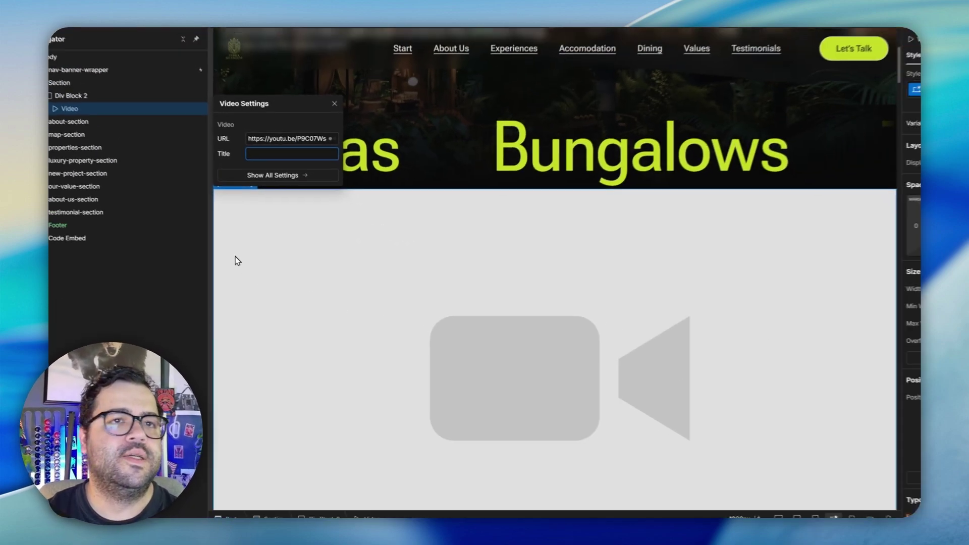
key(Tab)
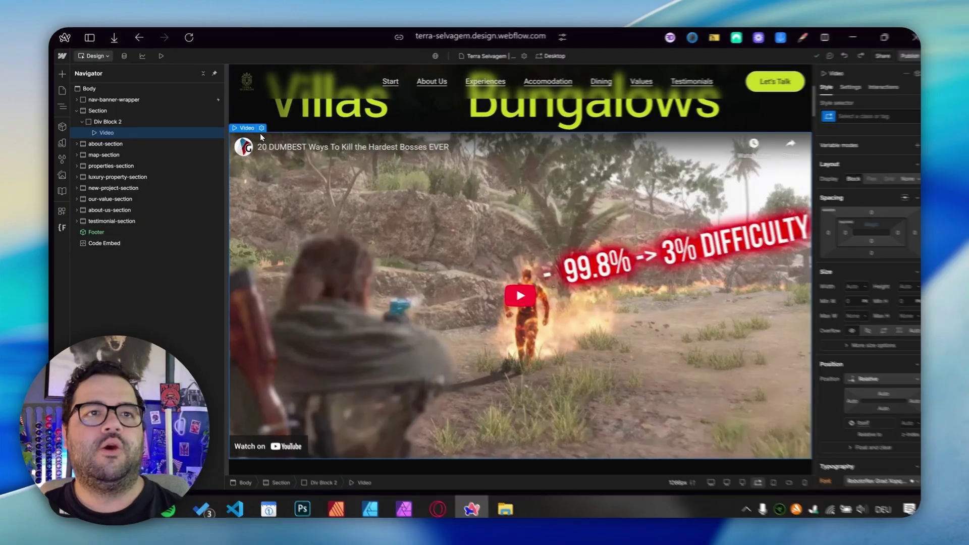
click(259, 128)
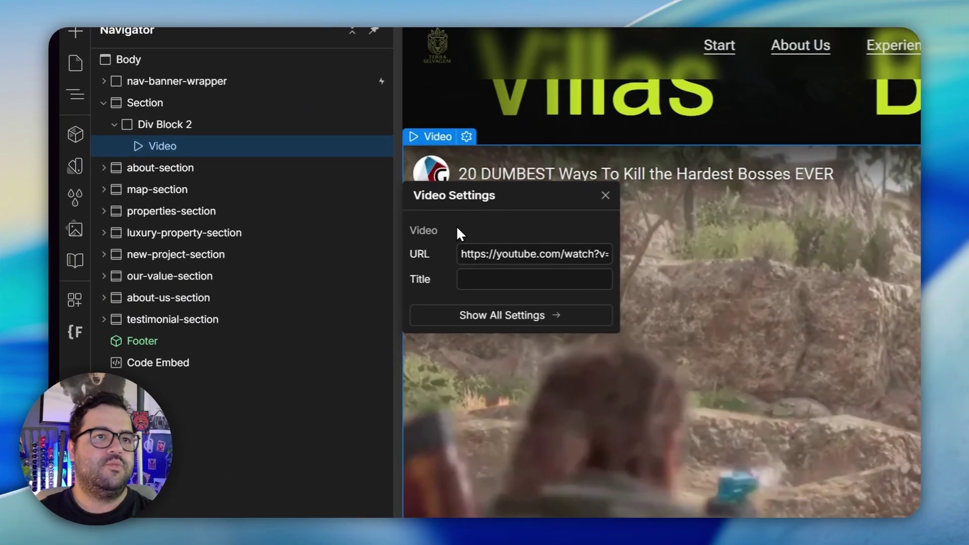
click(571, 191)
- Switch to YouTube to dismiss the share dialog and pause the source video, and return to Webflow
mouse_move(262, 413)
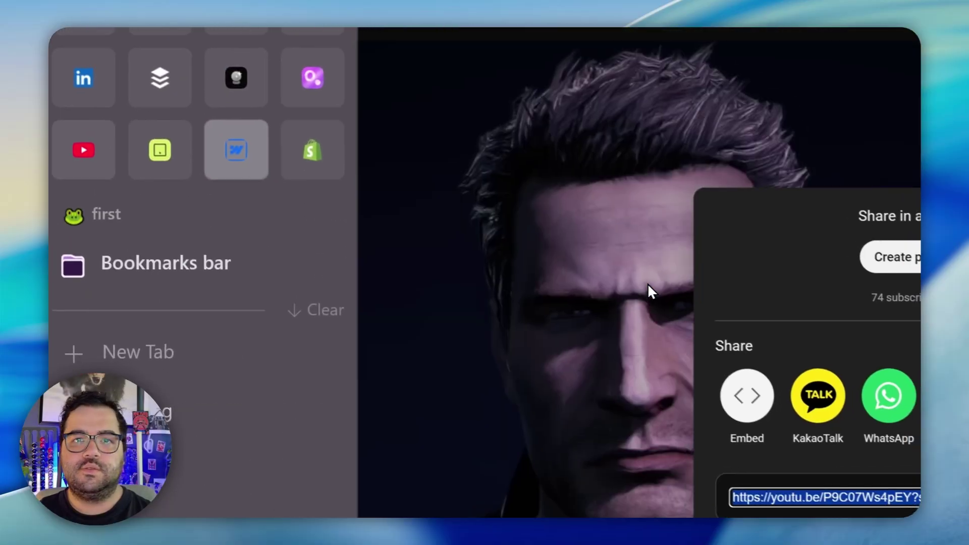
click(513, 227)
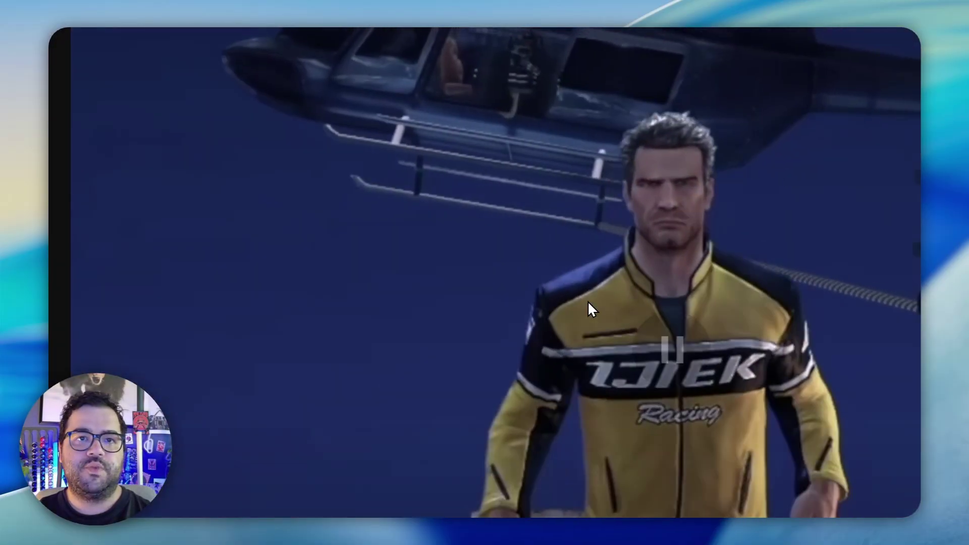
mouse_move(181, 135)
click(235, 161)
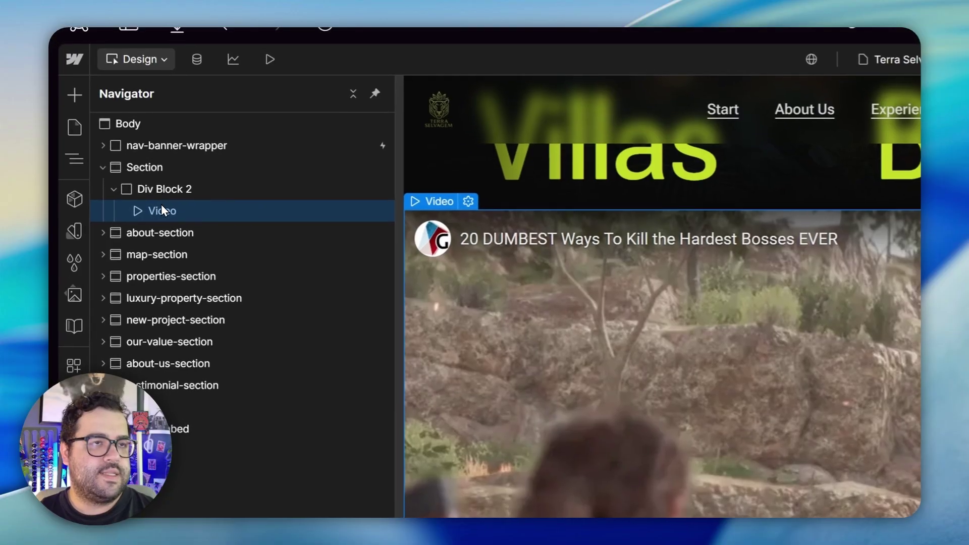
- Replace the Video element in Div Block 2 with a Background Video element
key(Delete)
click(176, 195)
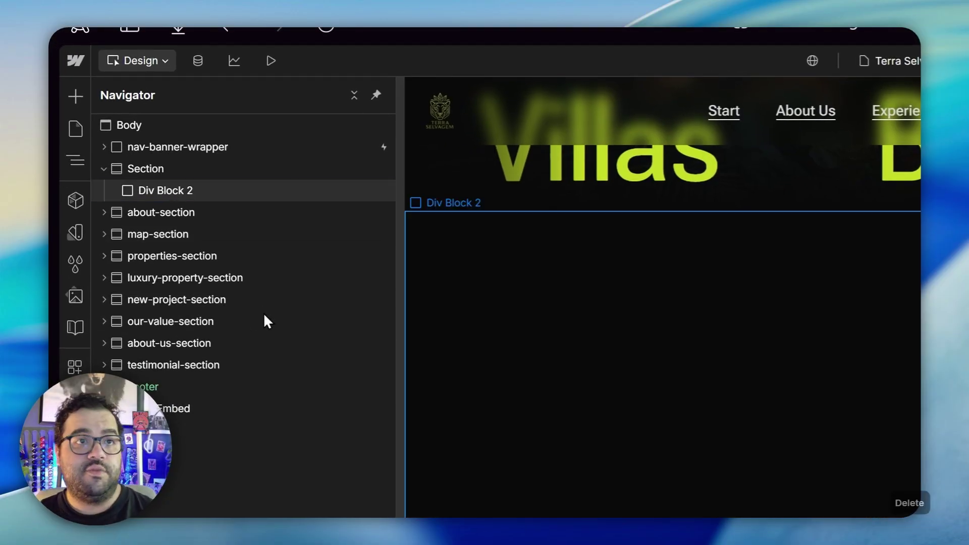
key(ctrl+k)
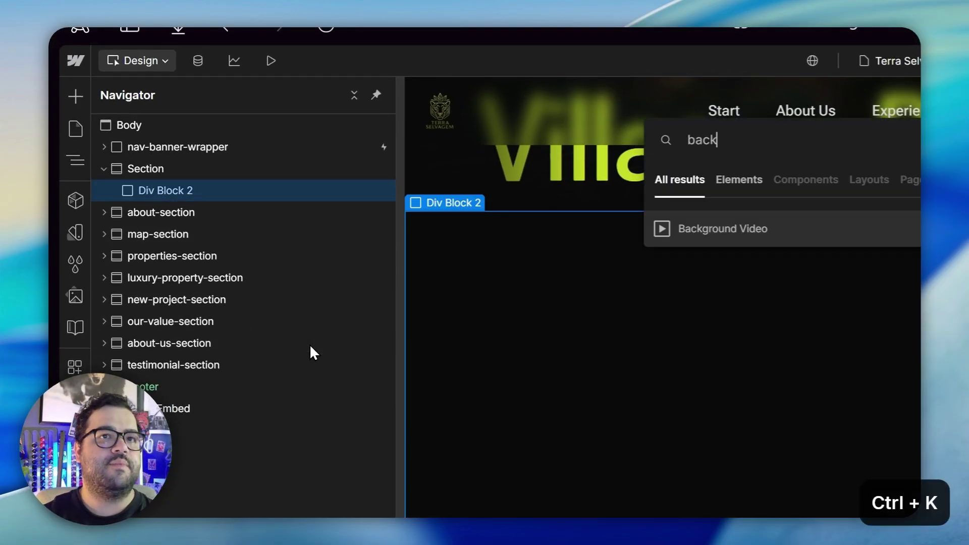
key(Return)
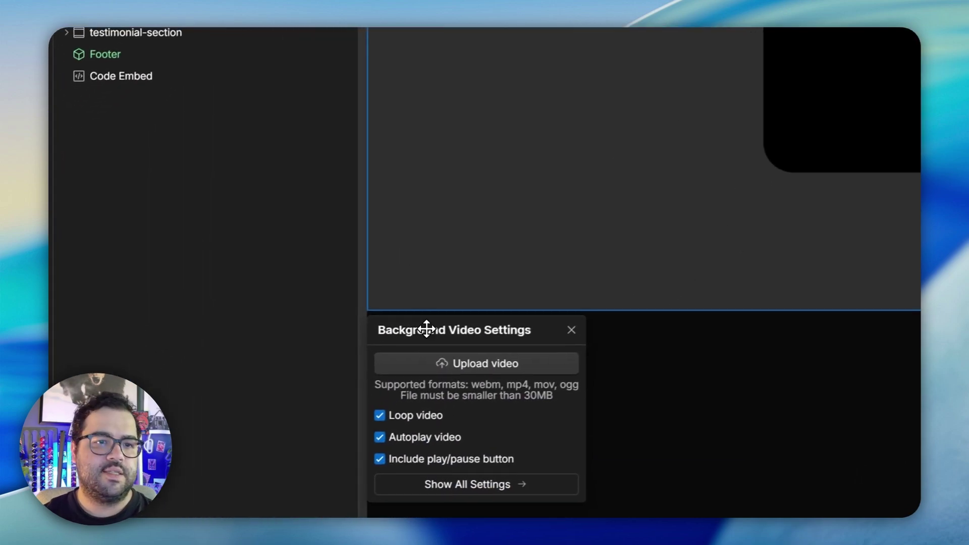
drag(426, 329, 472, 188)
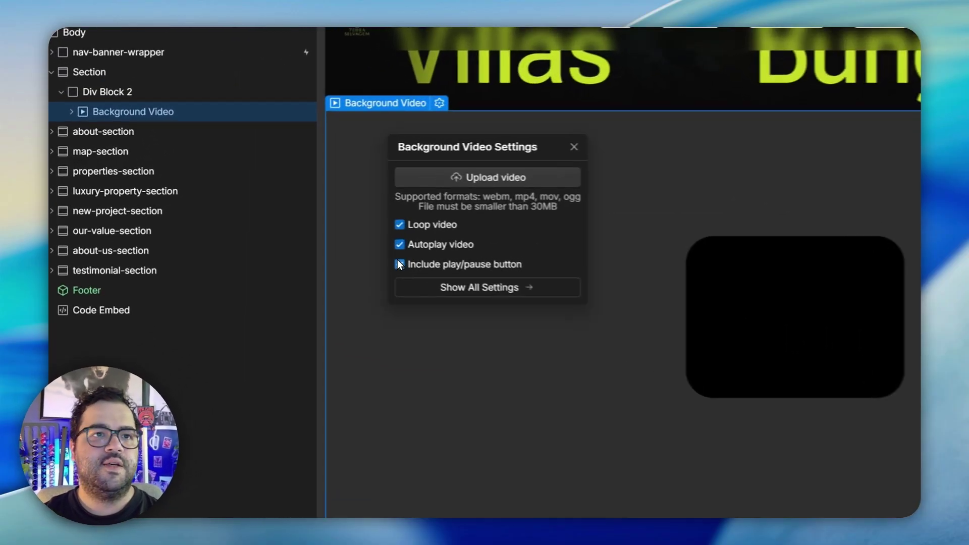
- Turn off the background video's play/pause button and try to upload HD Suntory Whiskey Promo 4.mp4
click(302, 216)
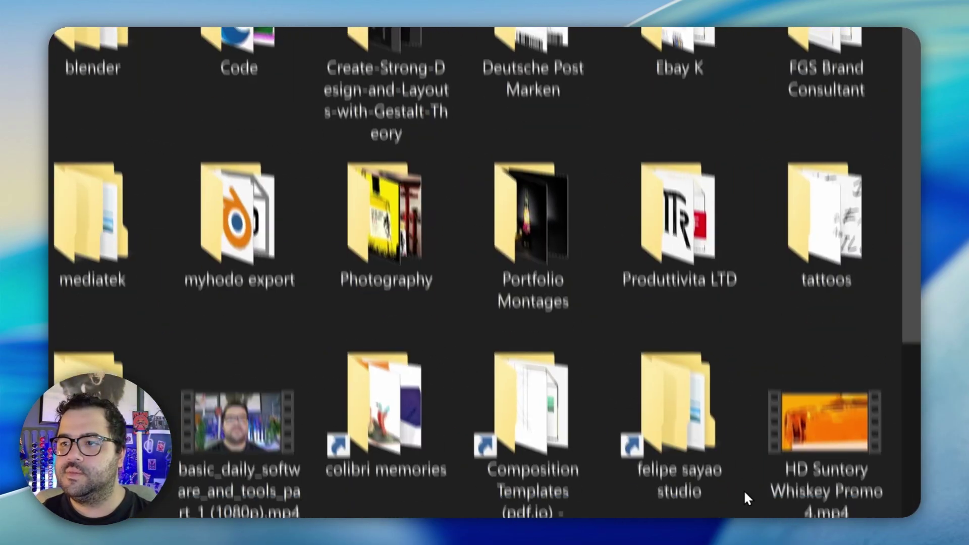
click(820, 472)
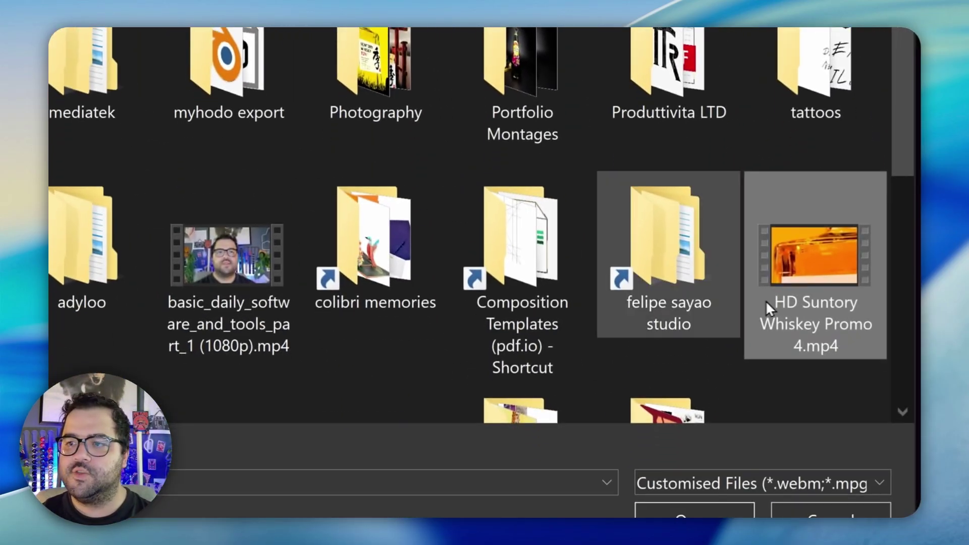
click(697, 544)
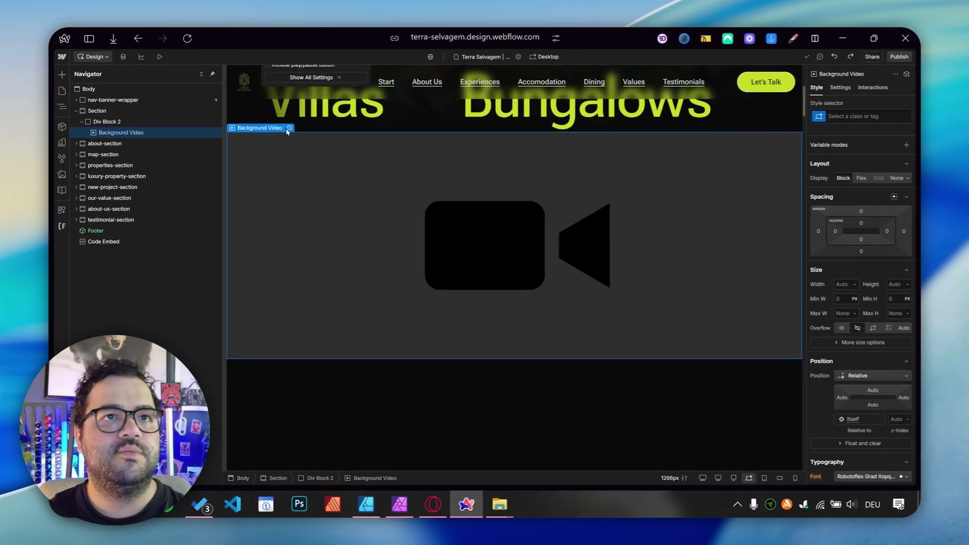
- Upload the Suntory whisky clip from the Background Video settings
scroll(309, 160, up, 4)
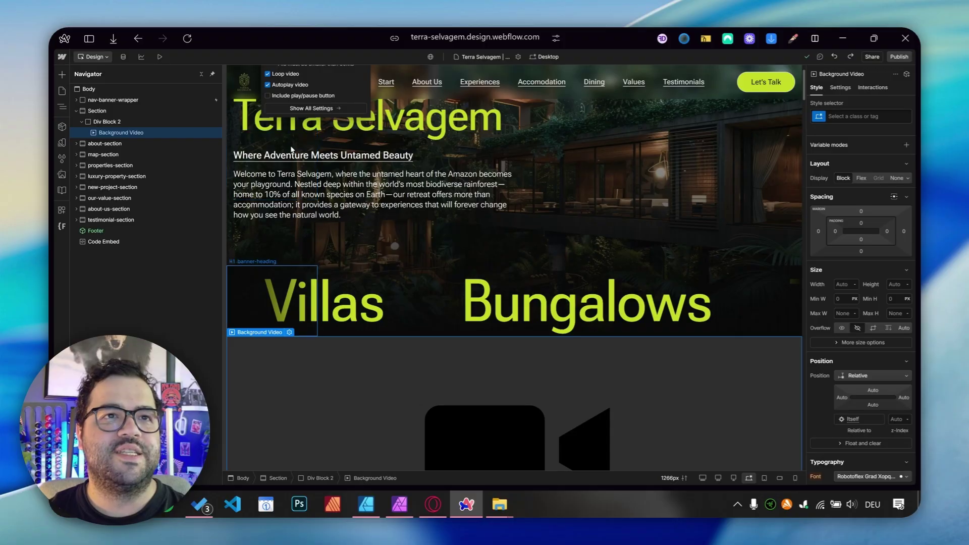
scroll(300, 155, up, 1)
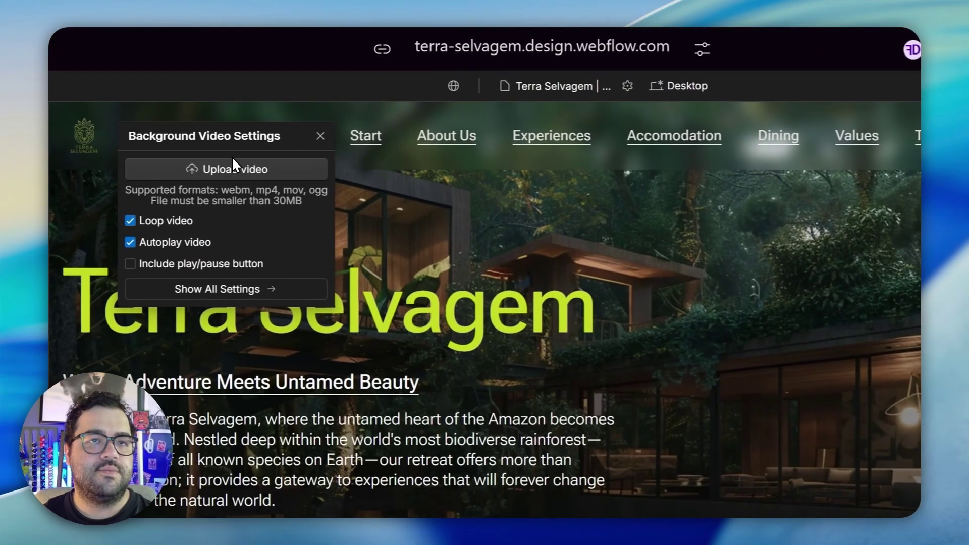
click(313, 103)
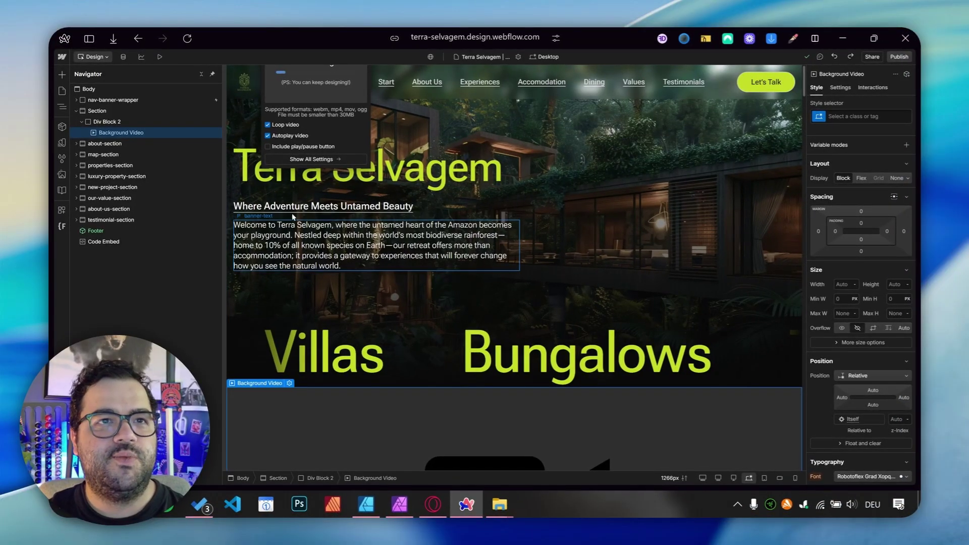
scroll(292, 214, down, 3)
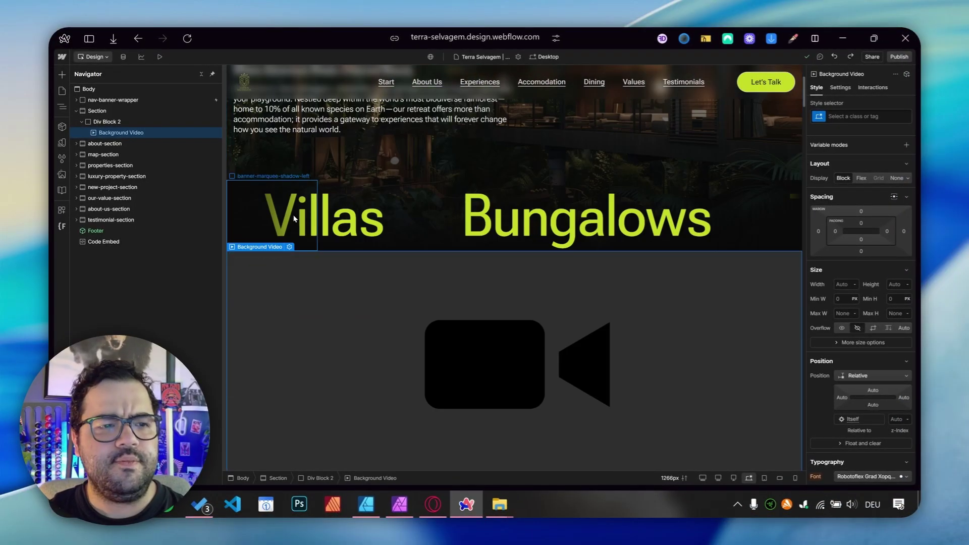
scroll(303, 235, up, 3)
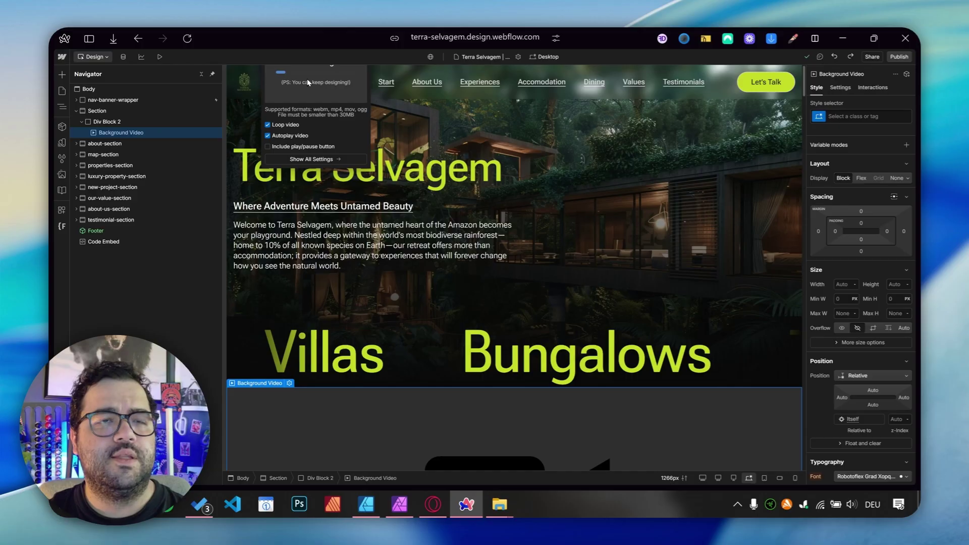
scroll(387, 175, down, 4)
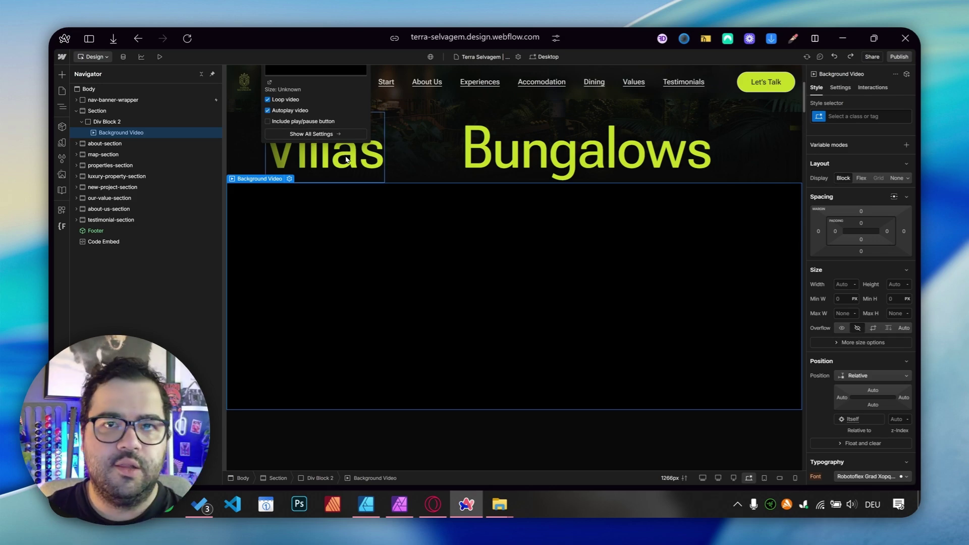
scroll(380, 190, up, 1)
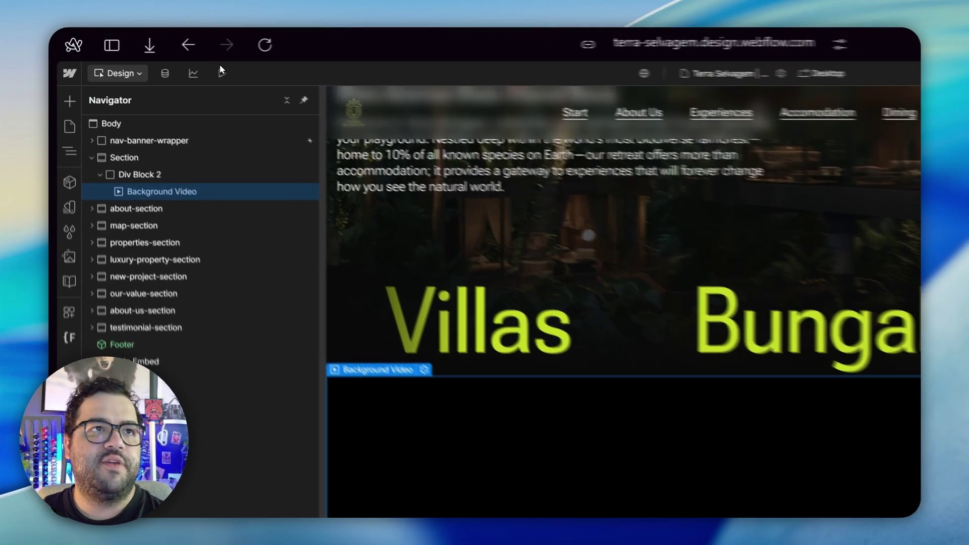
- Preview the page and examine how the background video plays below the banner
click(160, 56)
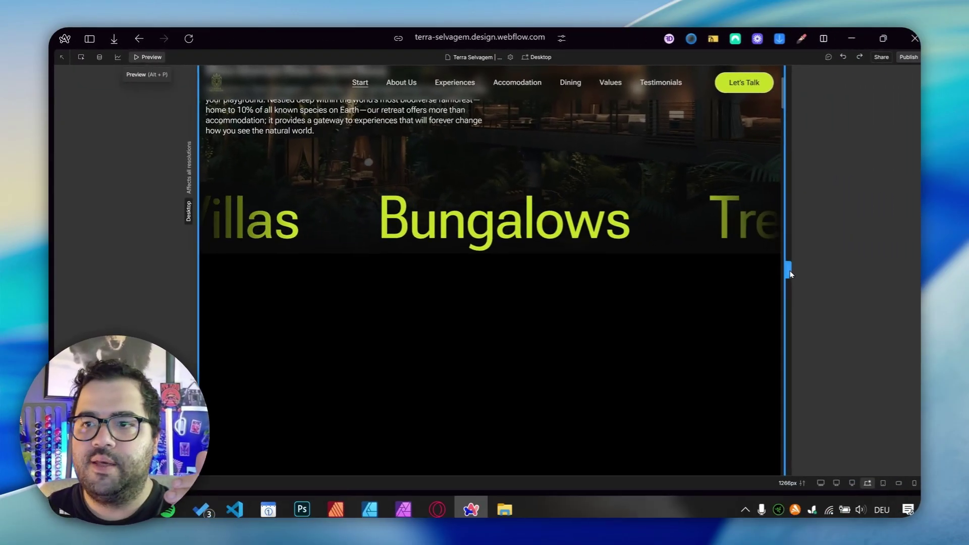
scroll(353, 269, down, 1)
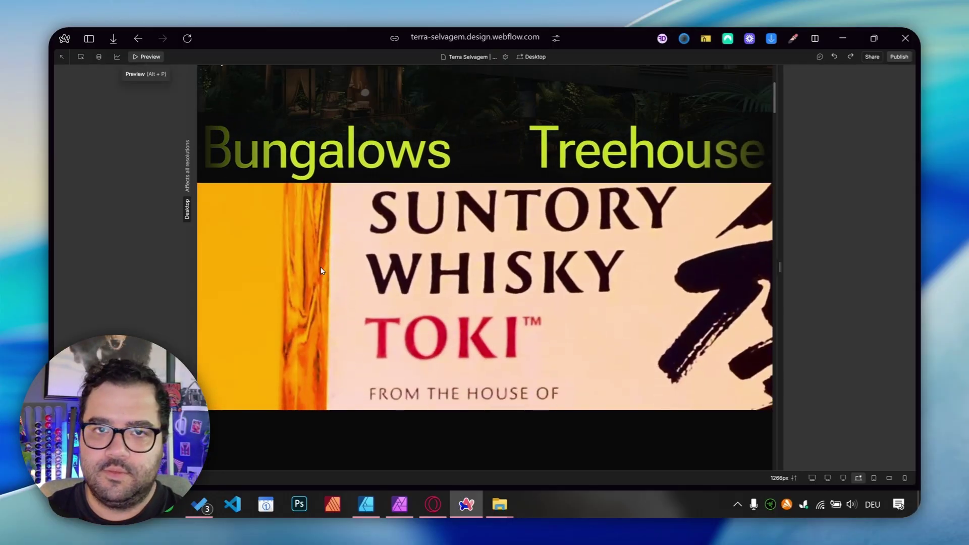
scroll(315, 270, down, 1)
scroll(327, 294, up, 1)
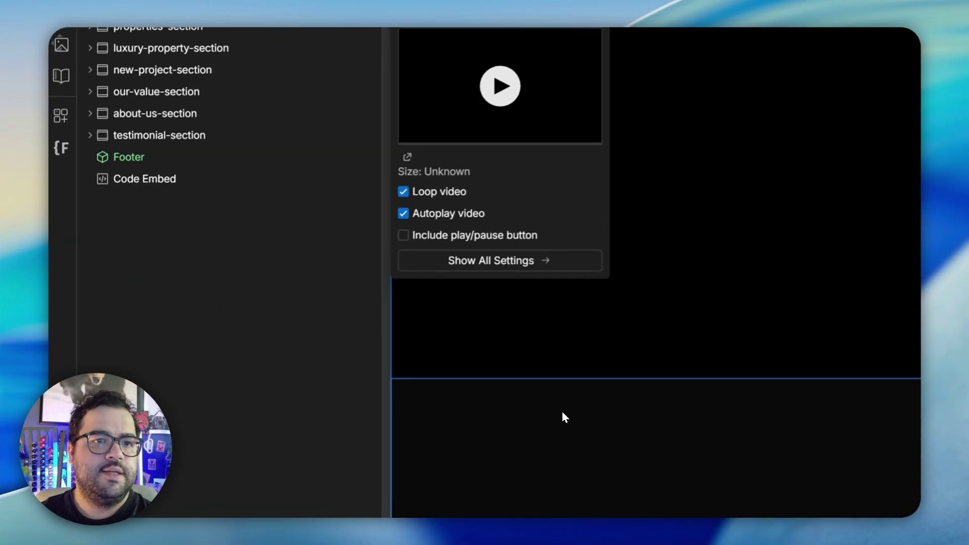
- Select Div Block 2 and look over the page sections following the background video
click(157, 83)
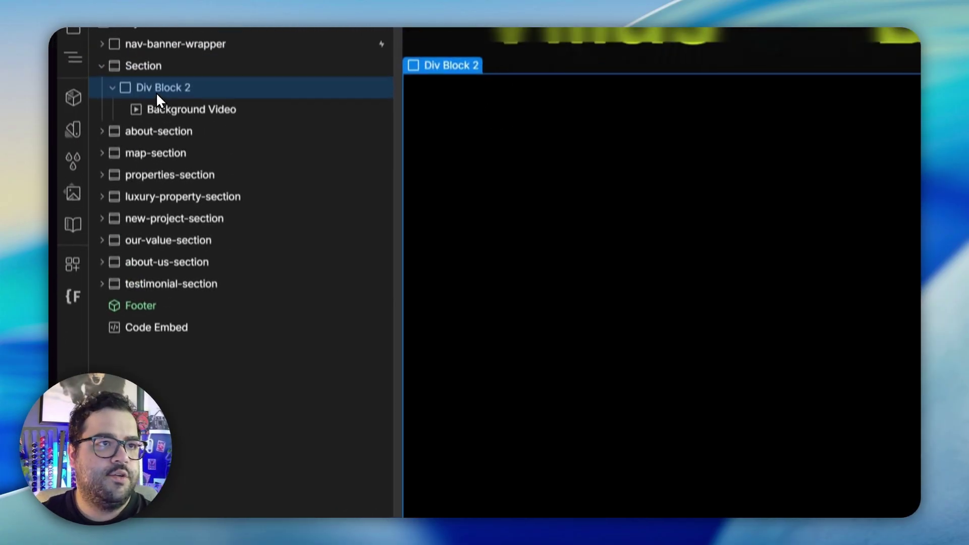
scroll(555, 505, down, 10)
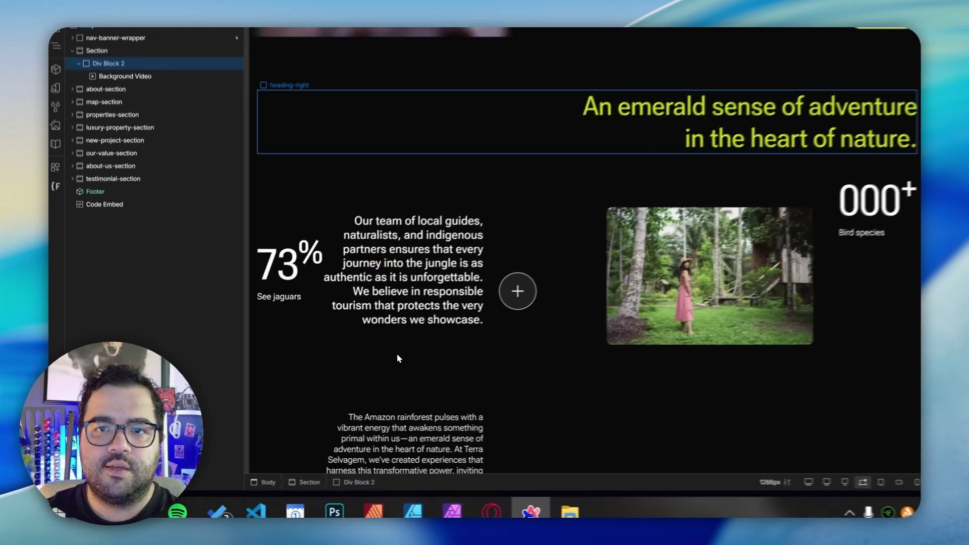
scroll(326, 389, up, 15)
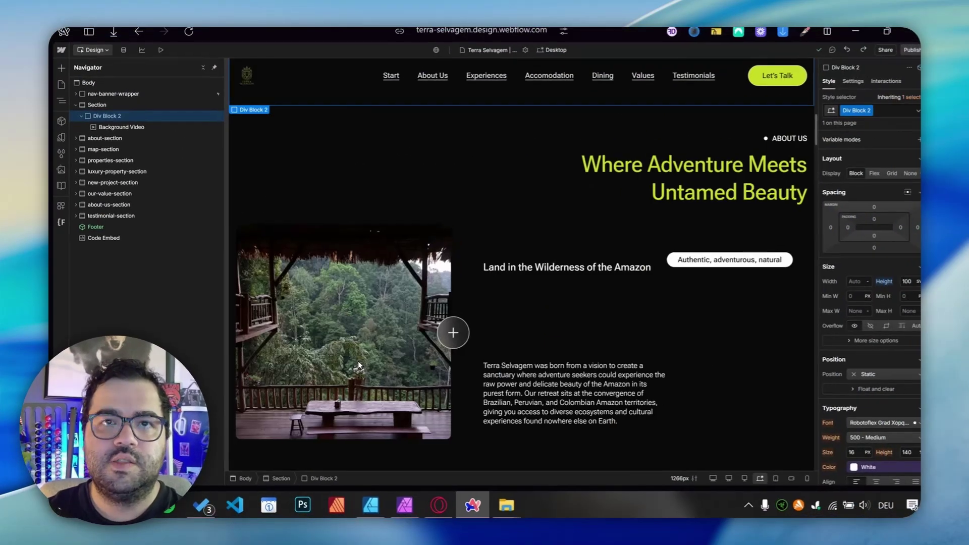
- Publish the Terra Selvagem site to staging and open its published page
scroll(377, 290, down, 4)
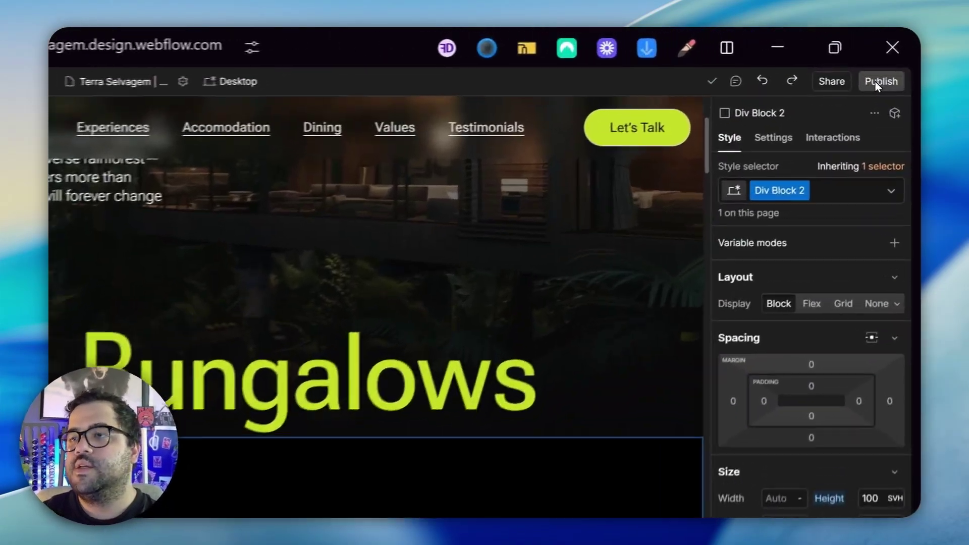
click(899, 57)
click(804, 362)
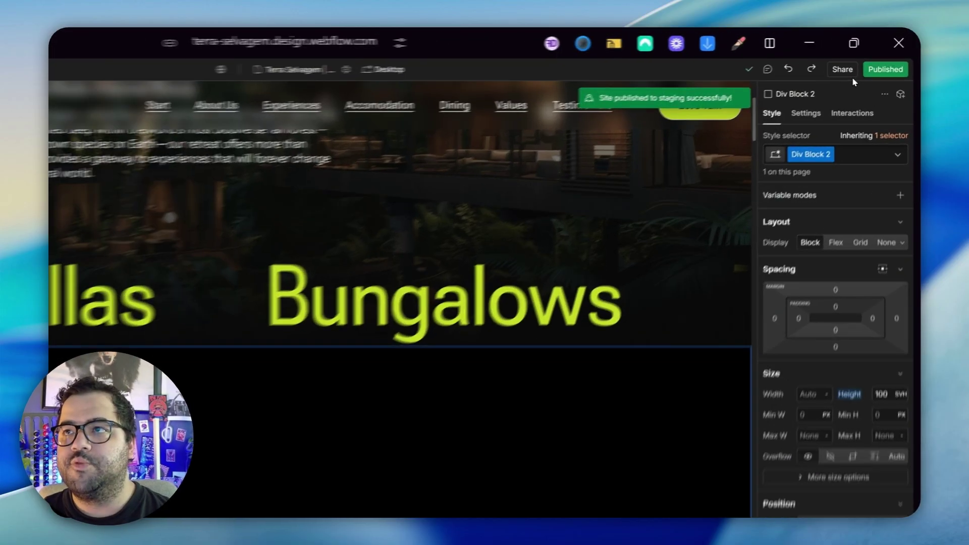
click(896, 56)
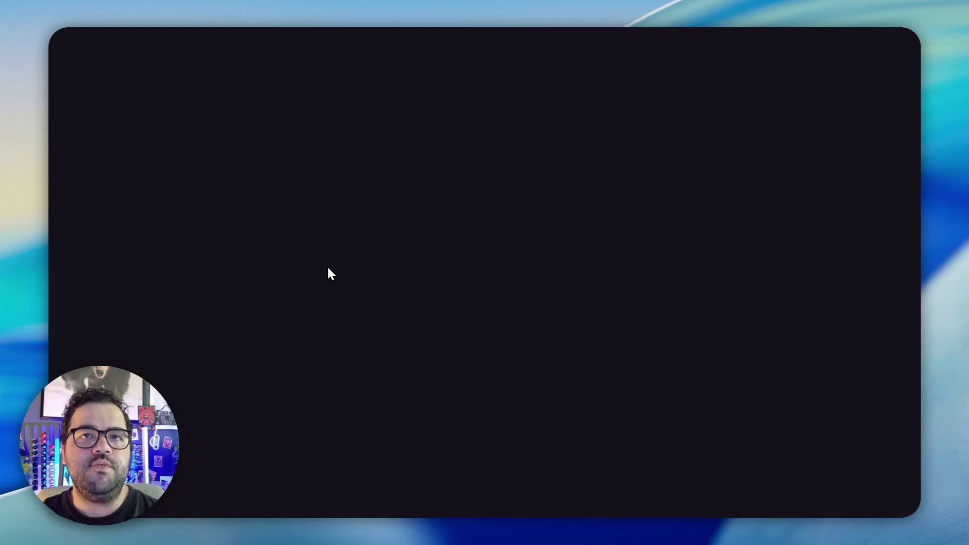
- Compare the background video section on the published page with the same section in the Designer's preview
scroll(211, 222, down, 8)
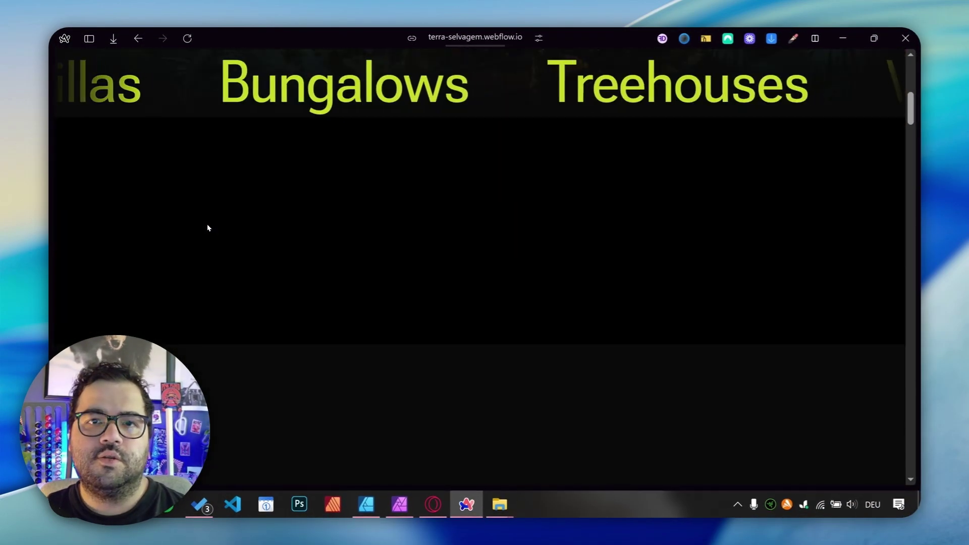
scroll(208, 227, up, 2)
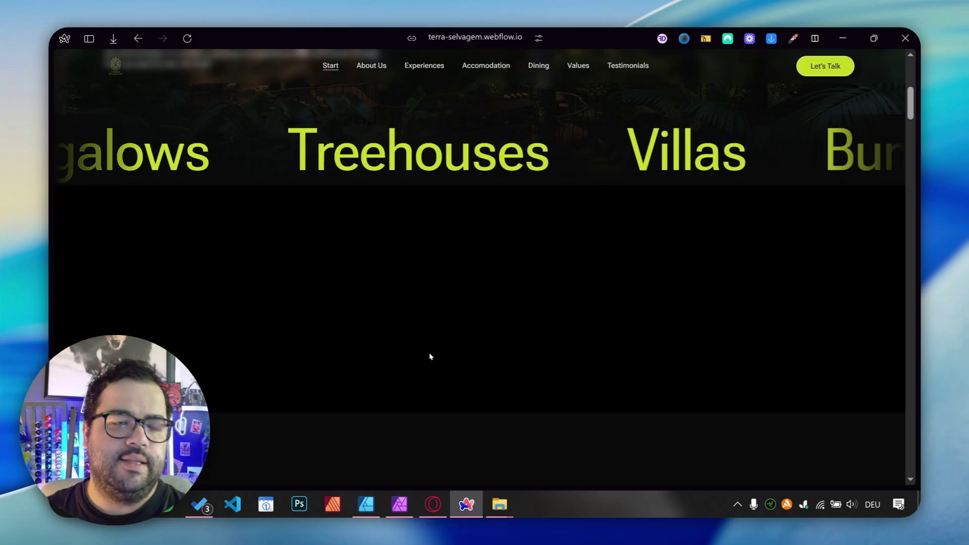
click(151, 316)
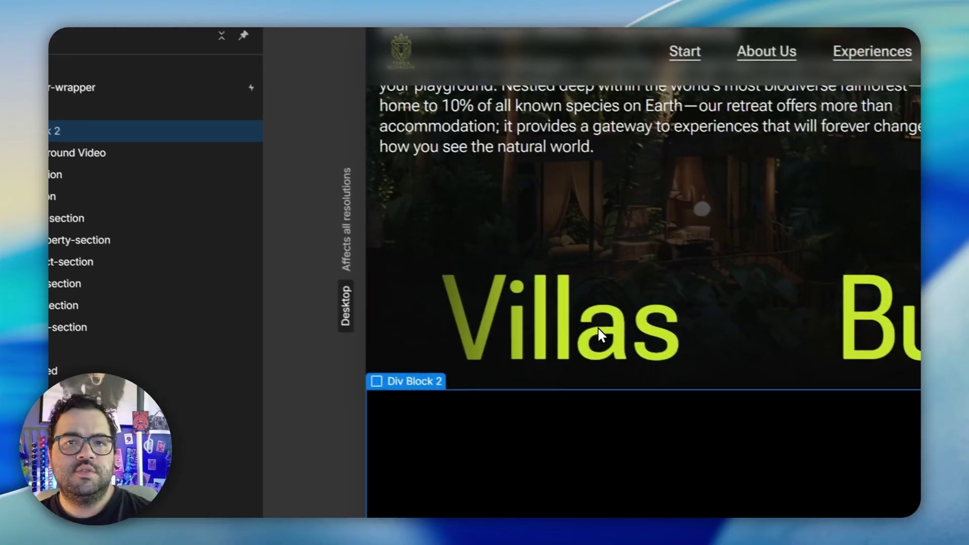
key(alt+p)
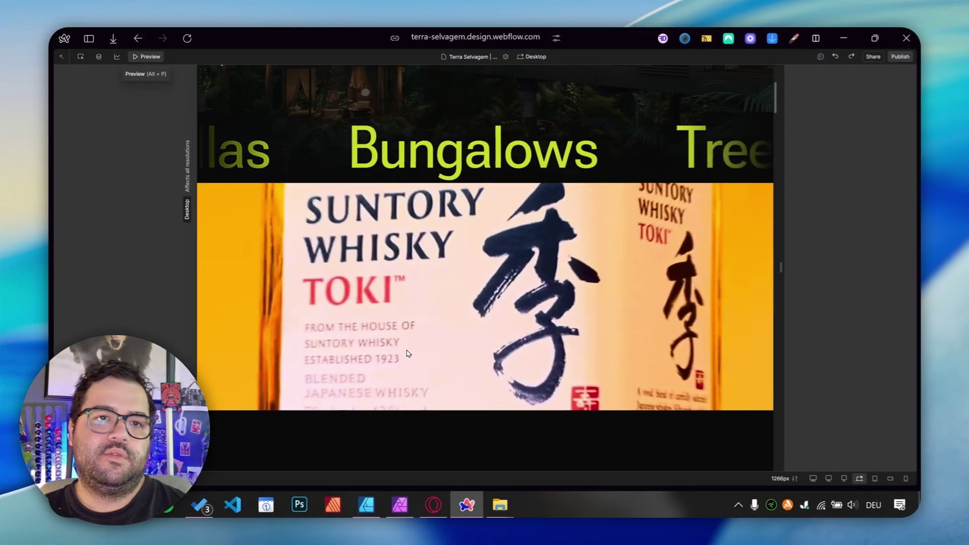
- Open colibrimemories.com in a new browser tab
mouse_move(97, 329)
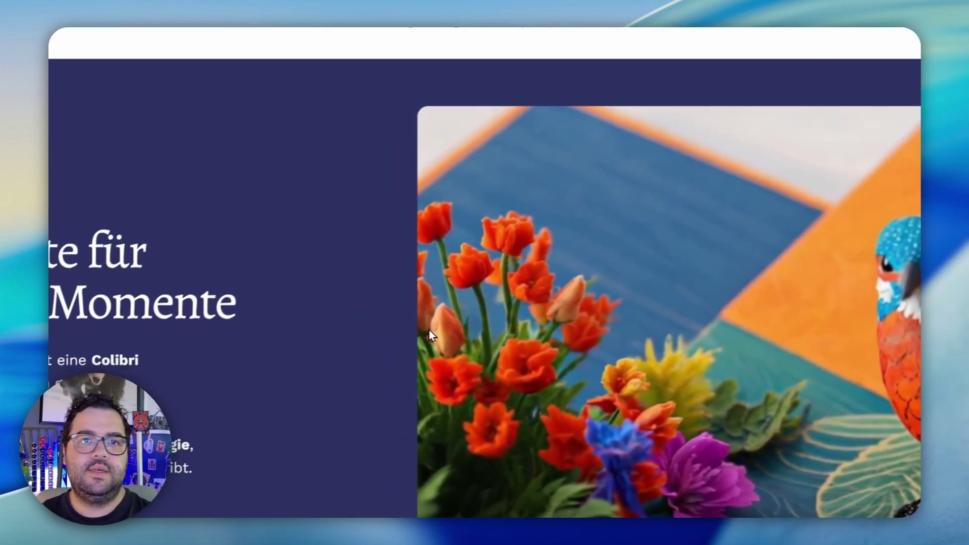
key(ctrl+t)
text(coli)
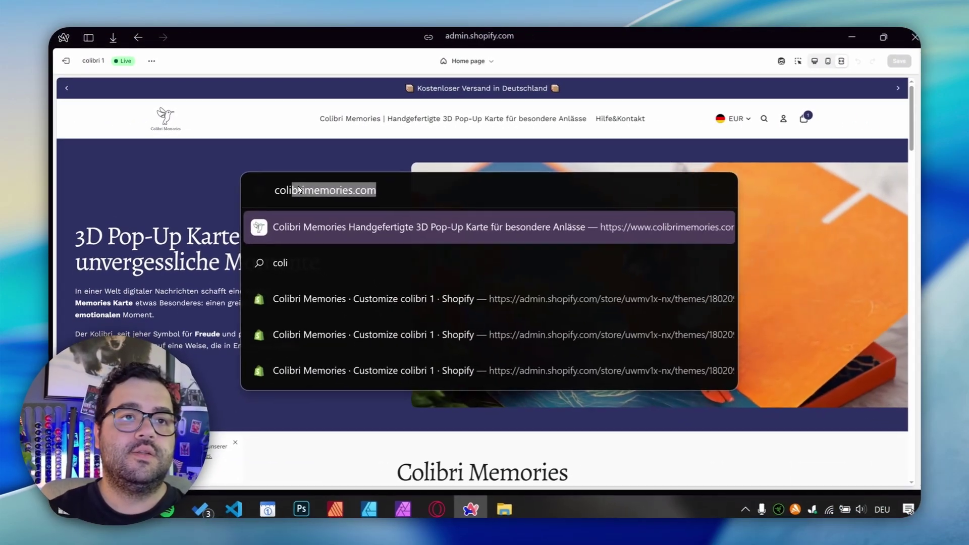
key(Escape)
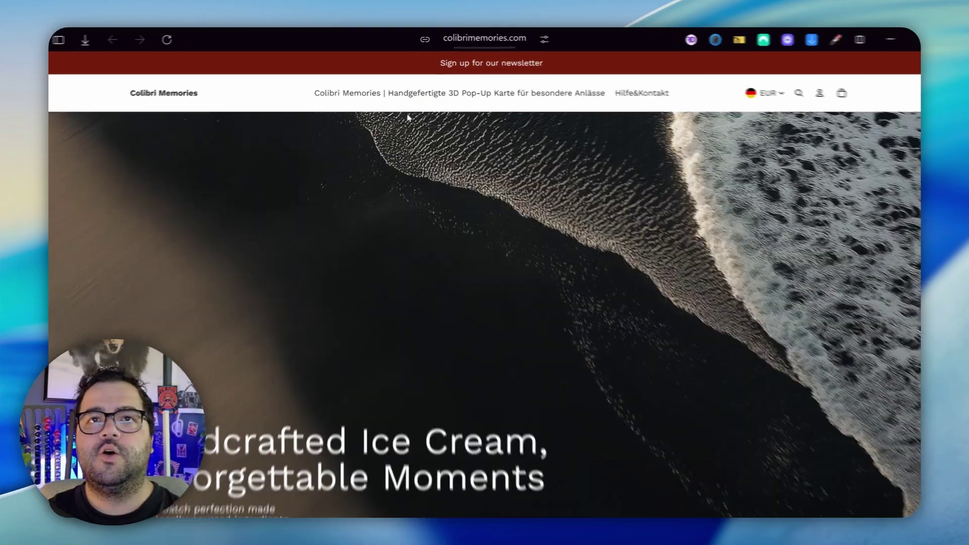
- Copy the Colibri Memories page address and exit the theme preview to view the live store
click(480, 38)
key(ctrl+c)
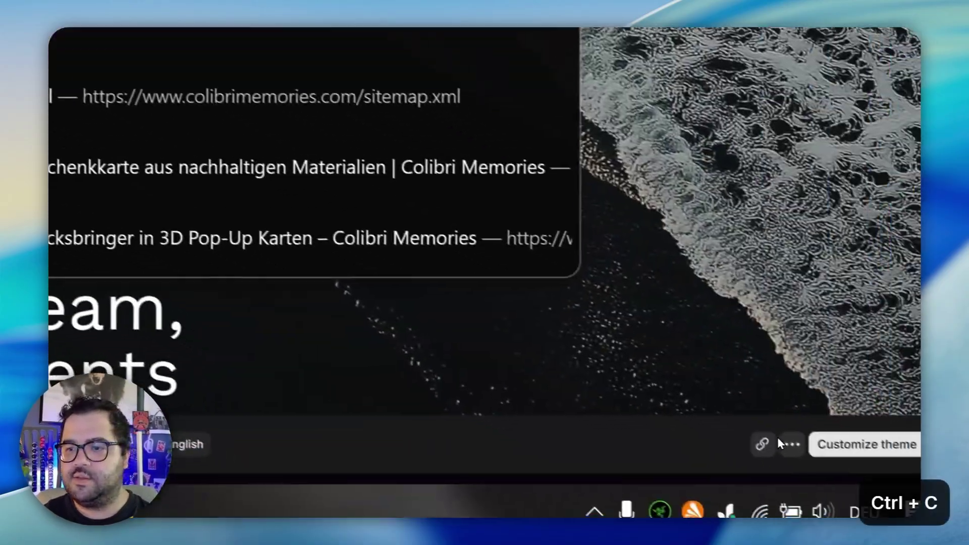
click(752, 423)
click(752, 423)
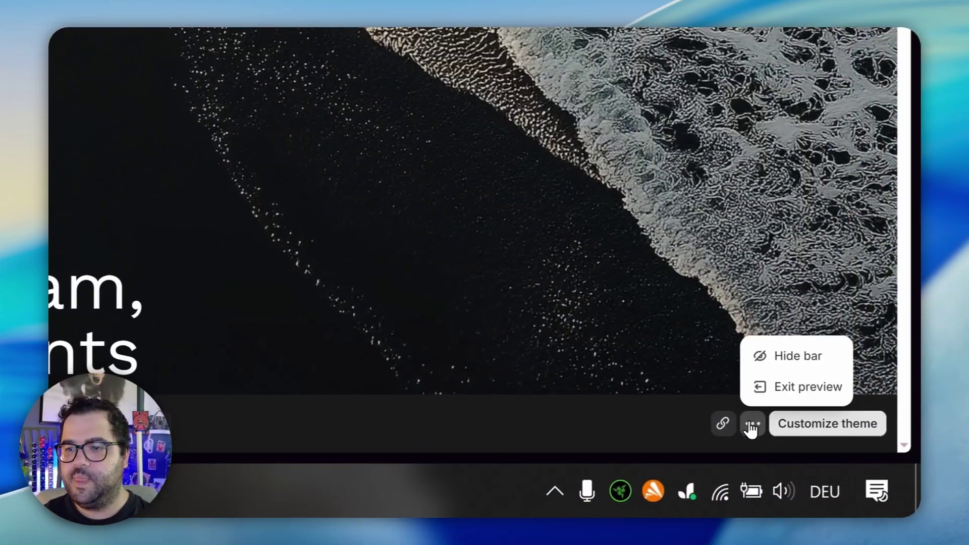
click(755, 387)
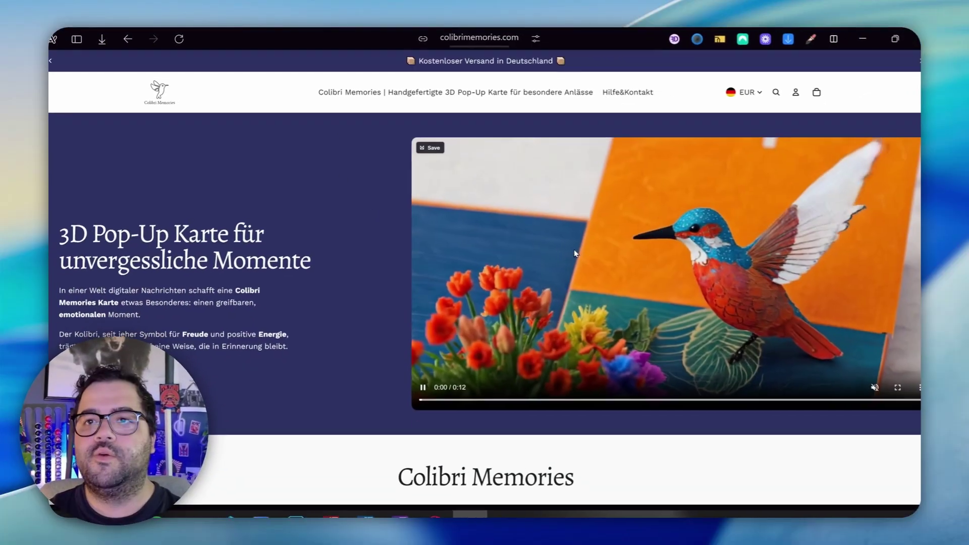
- Close the Colibri Memories tab and look at the video section on the published Terra Selvagem page
mouse_move(189, 270)
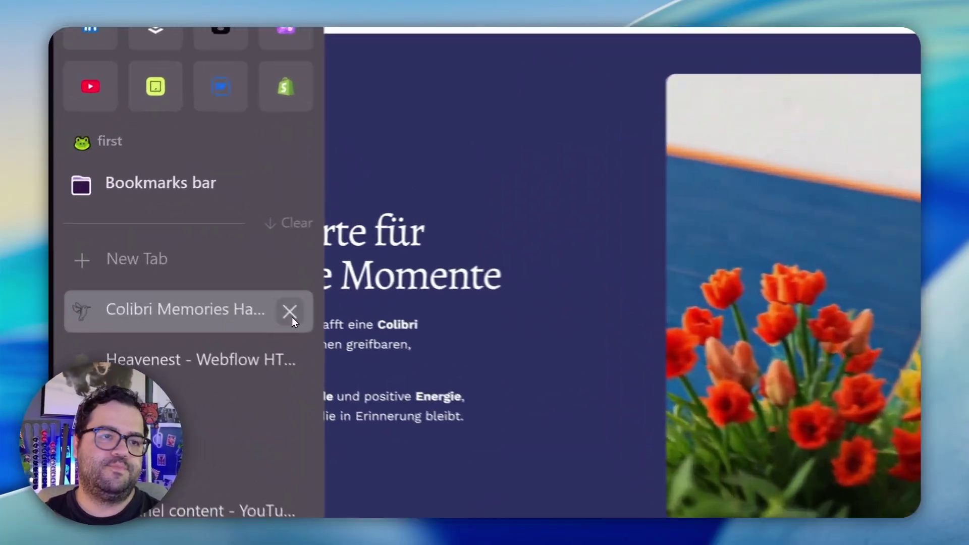
click(283, 309)
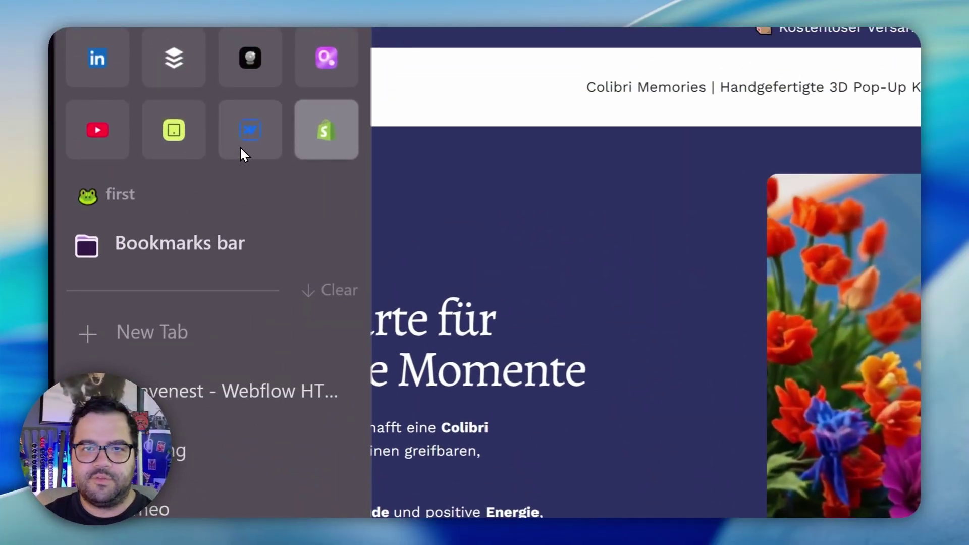
click(214, 355)
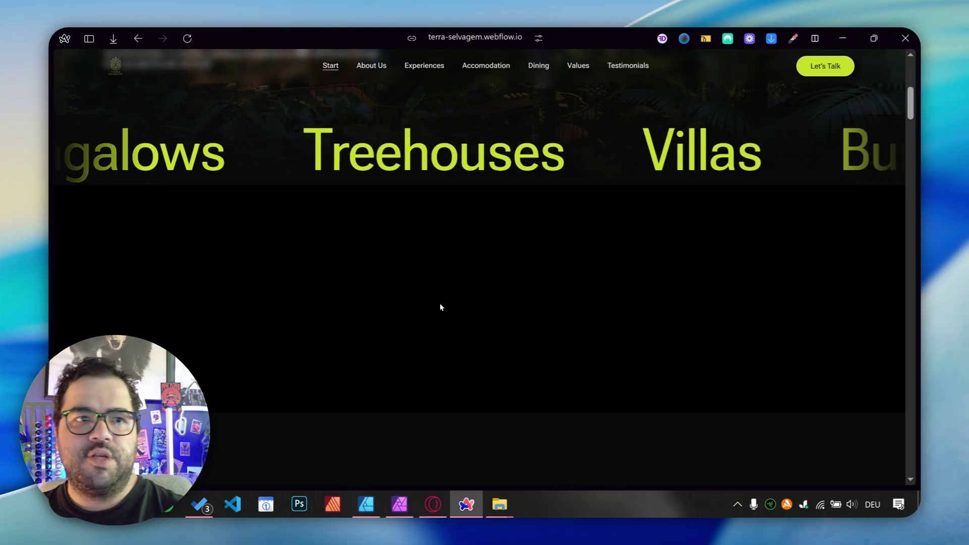
scroll(441, 306, down, 1)
scroll(440, 306, up, 1)
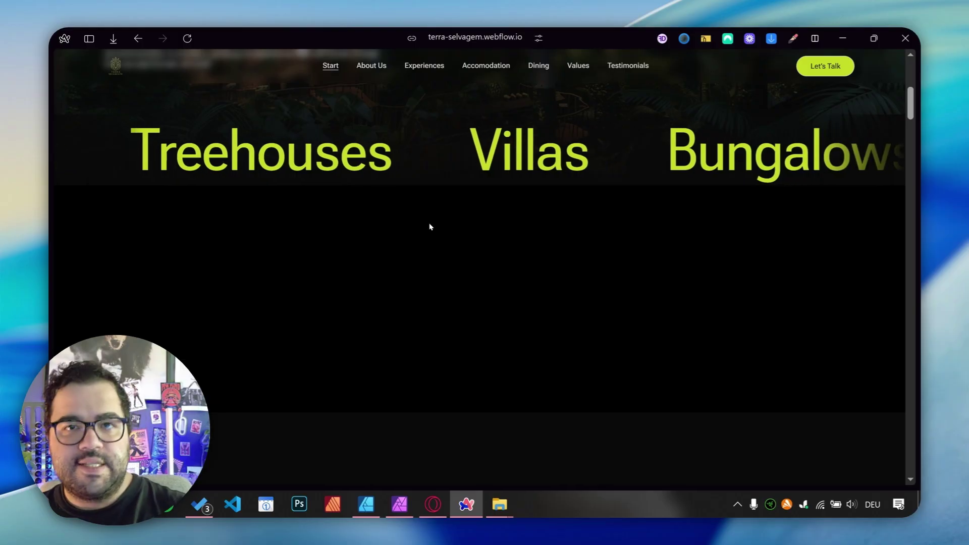
- Return to the Terra Selvagem project in the Webflow Designer and select the map-video_embed element in the map section
mouse_move(53, 191)
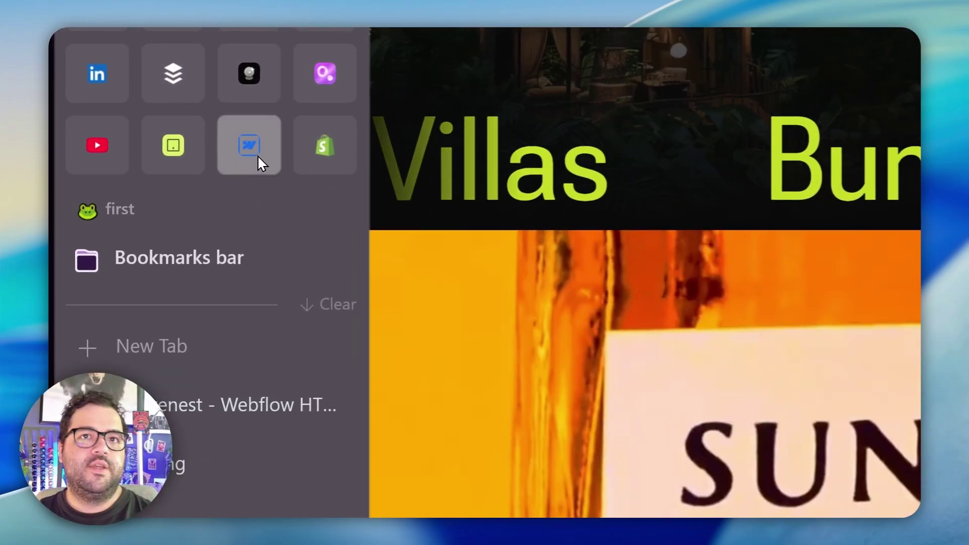
click(255, 154)
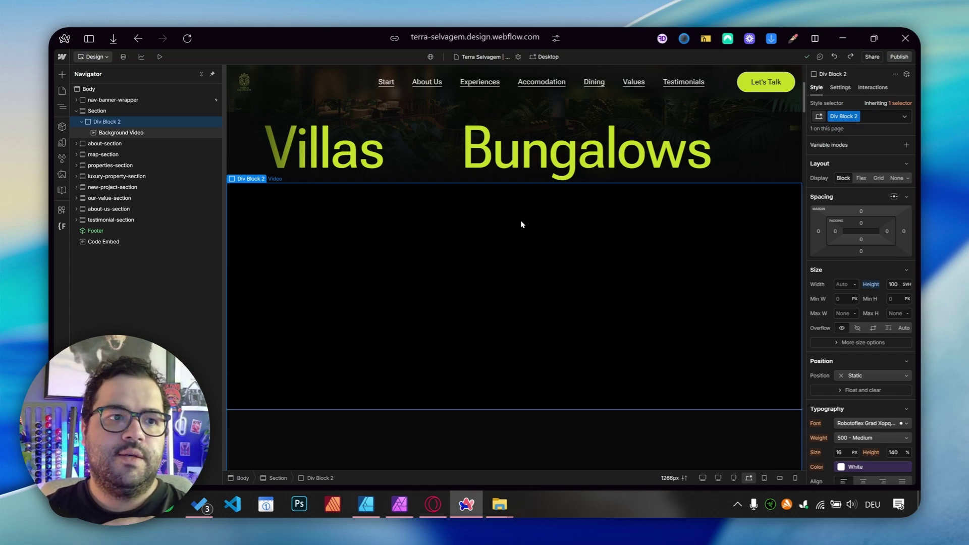
scroll(368, 162, down, 10)
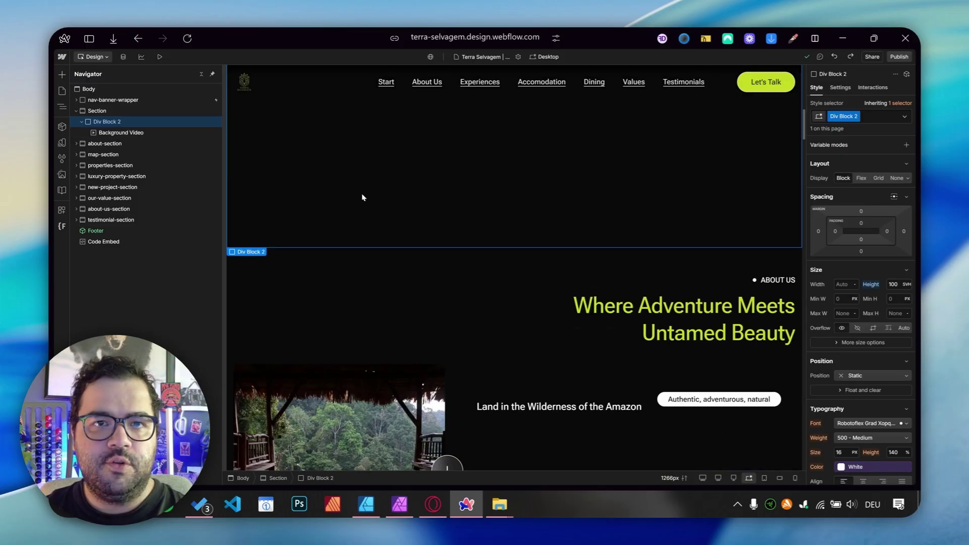
scroll(389, 230, down, 15)
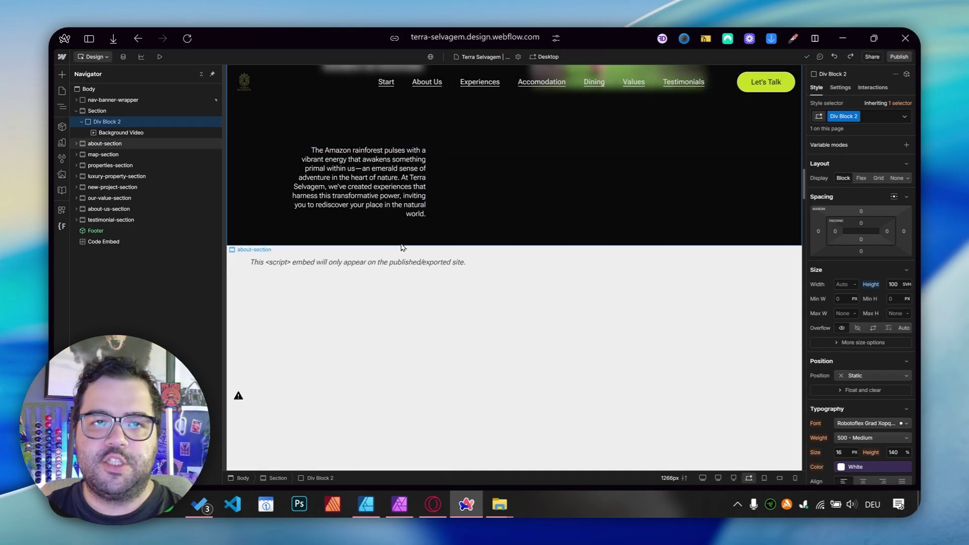
scroll(402, 248, down, 2)
click(349, 257)
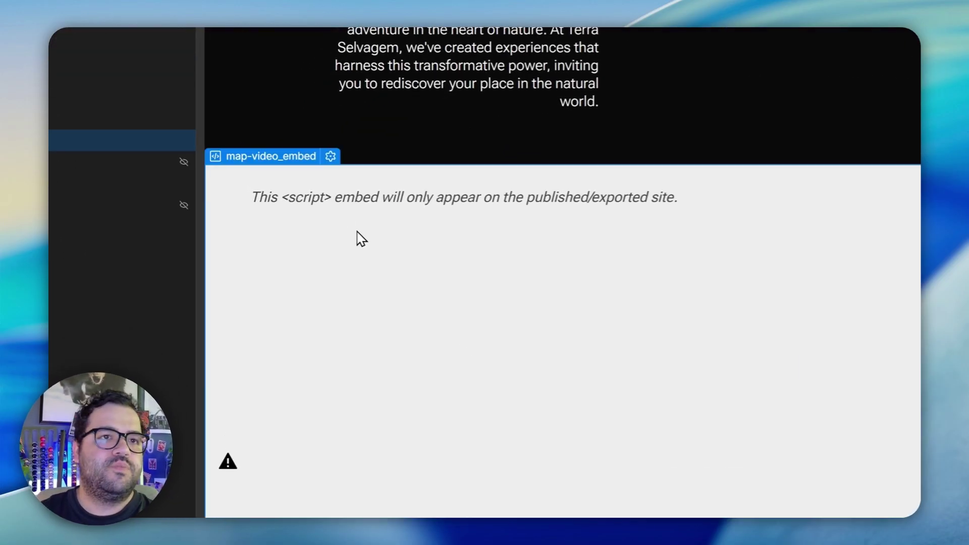
- Open the custom code of map-video_embed, examine its video tag and styles, and close the editor
click(331, 157)
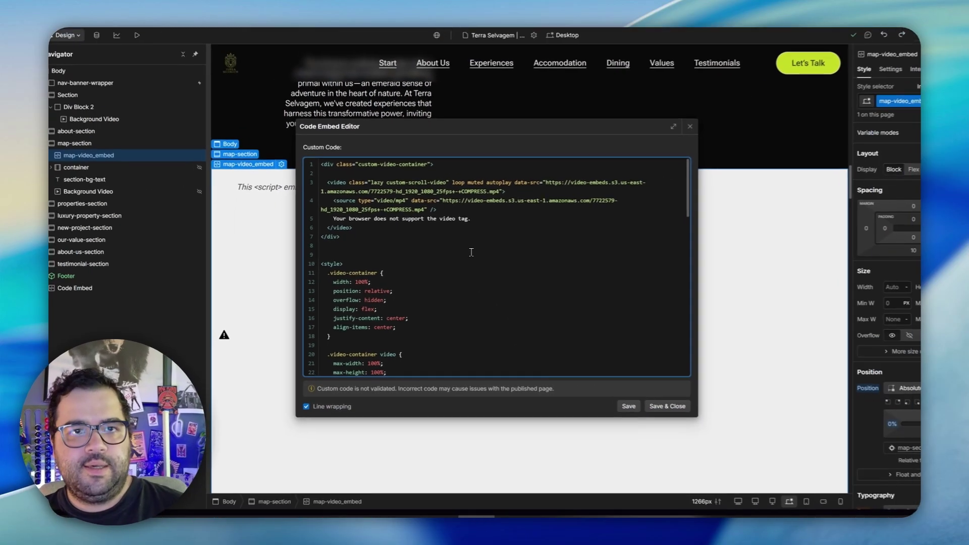
scroll(555, 291, down, 15)
scroll(470, 288, up, 15)
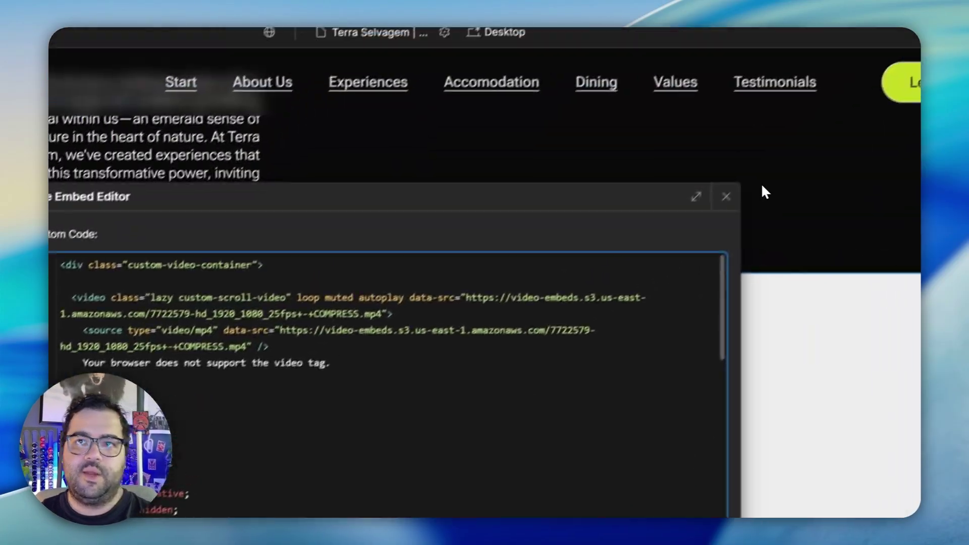
click(659, 140)
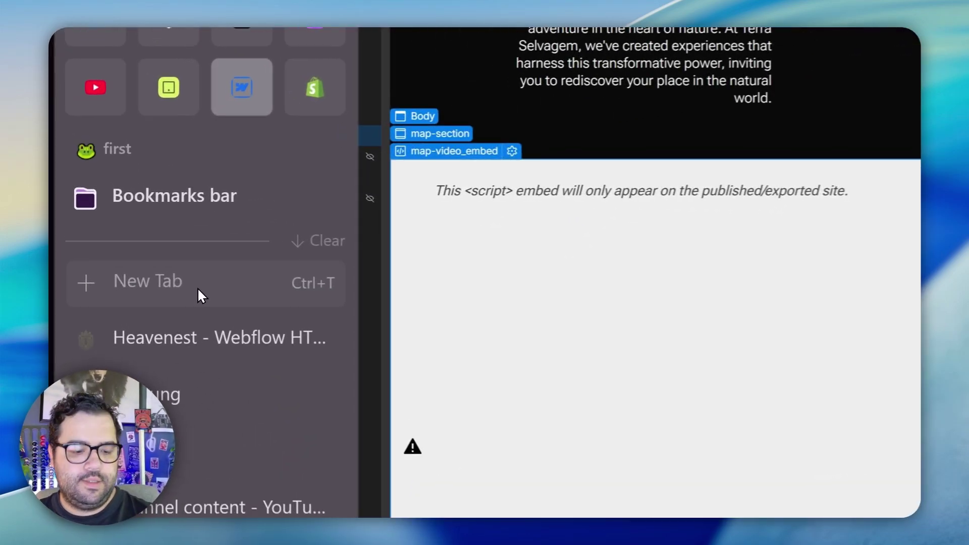
- Open the Webflow dashboard in a new browser tab
click(126, 243)
text(webf)
click(634, 257)
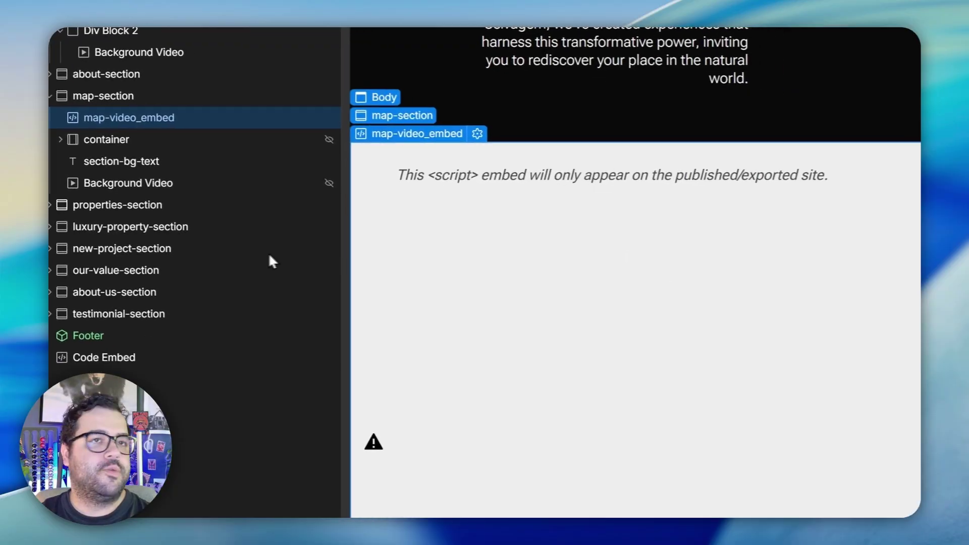
click(172, 271)
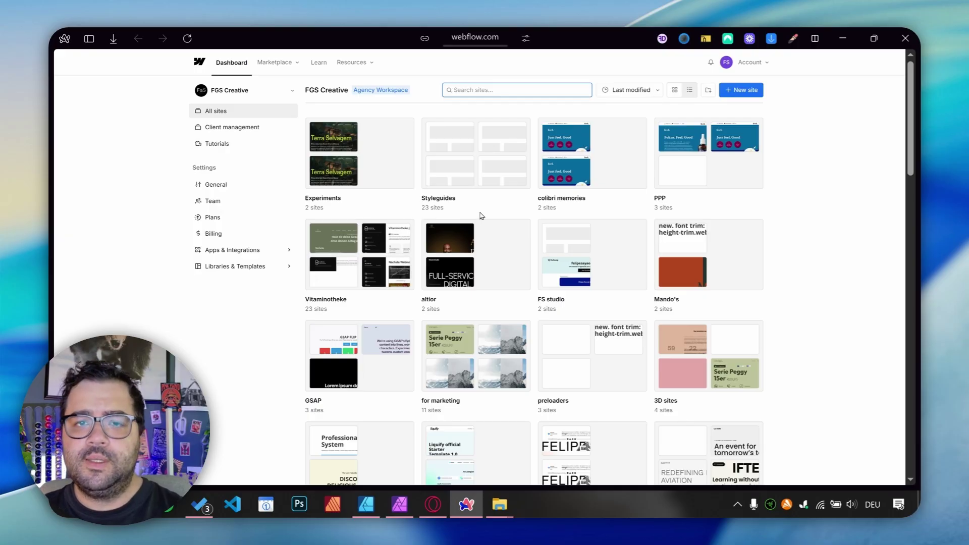
- Find the Gjito folder among all sites and open its site in the Designer
scroll(479, 216, down, 12)
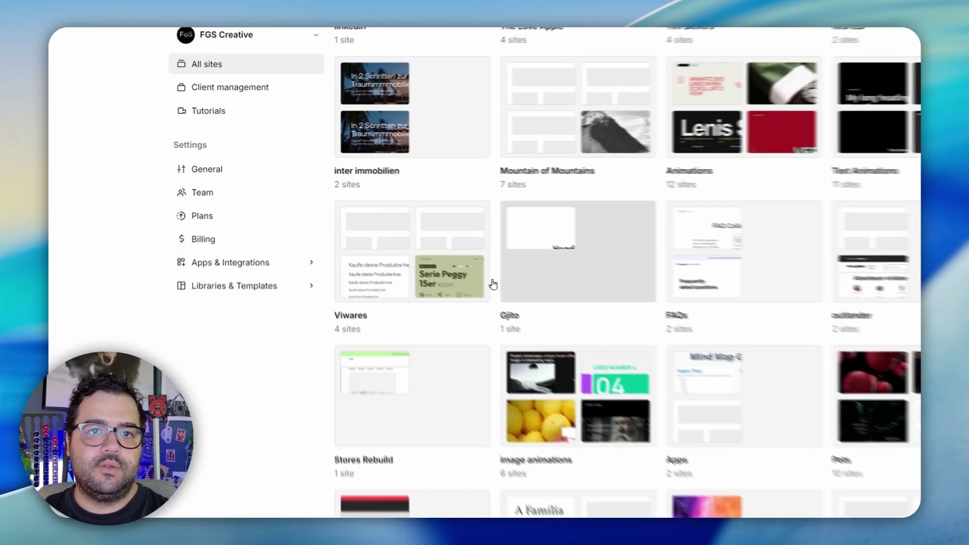
click(480, 230)
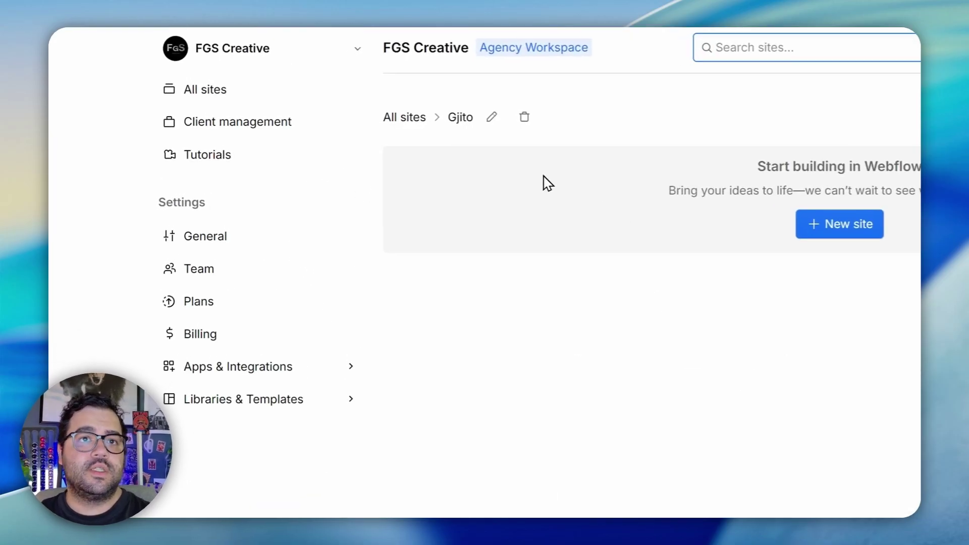
click(462, 232)
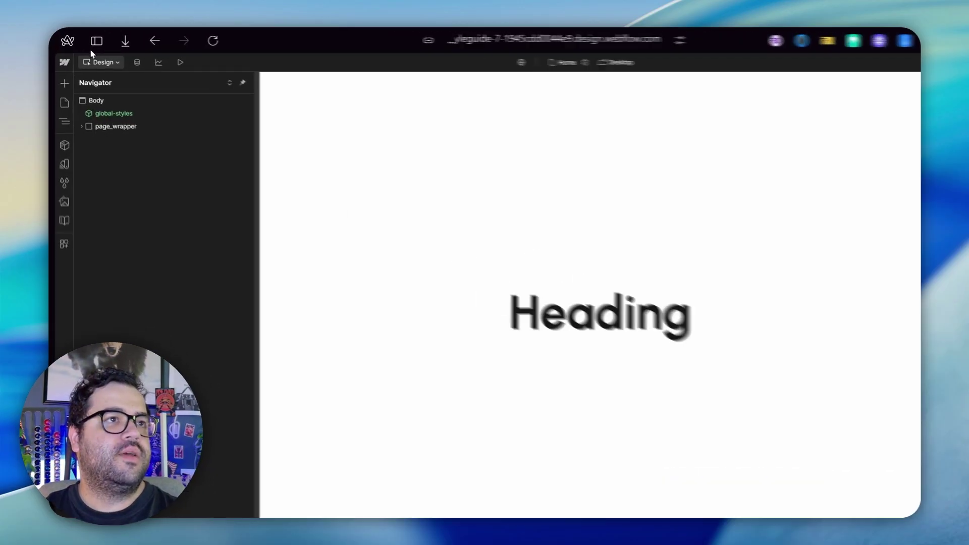
click(64, 62)
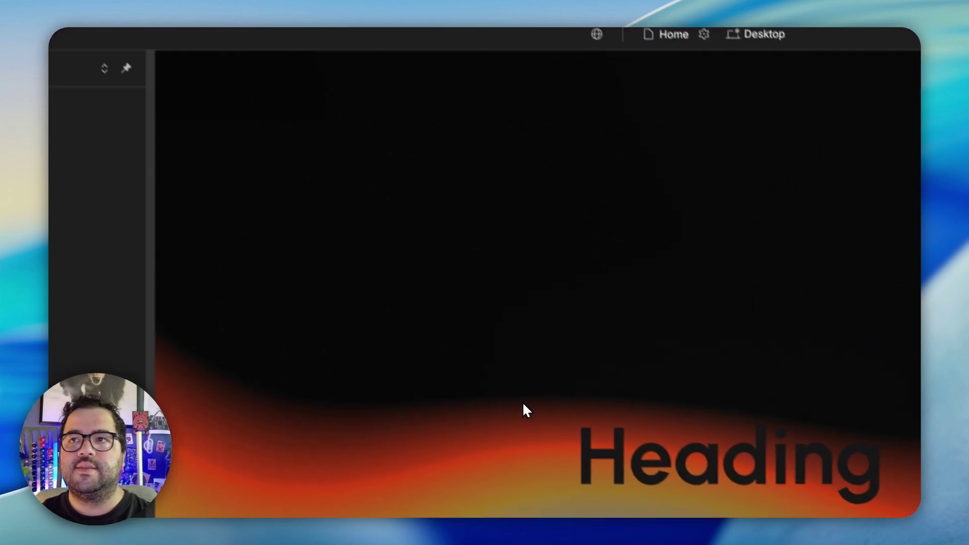
- Look through the Gjito home page for the script embed beside the Premium Gin heading
scroll(767, 454, down, 10)
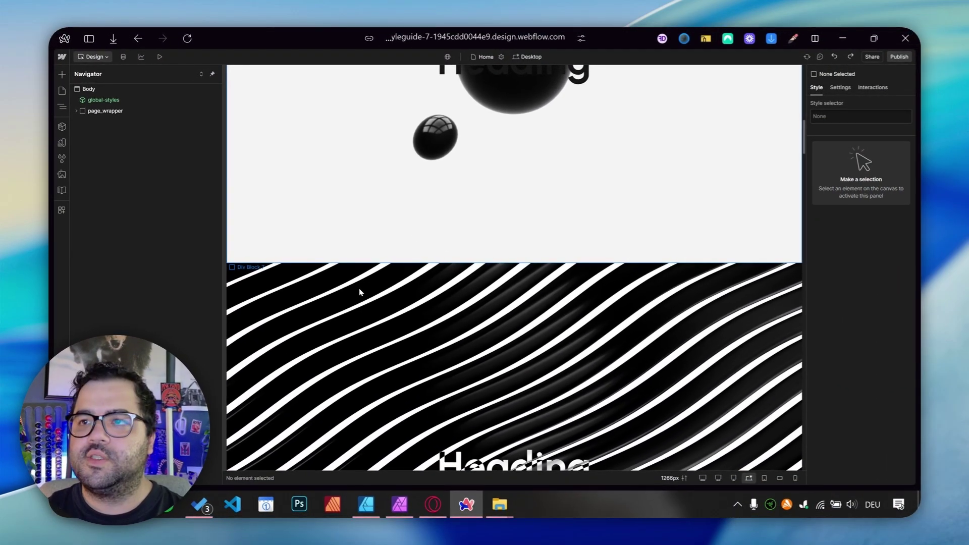
scroll(423, 274, down, 20)
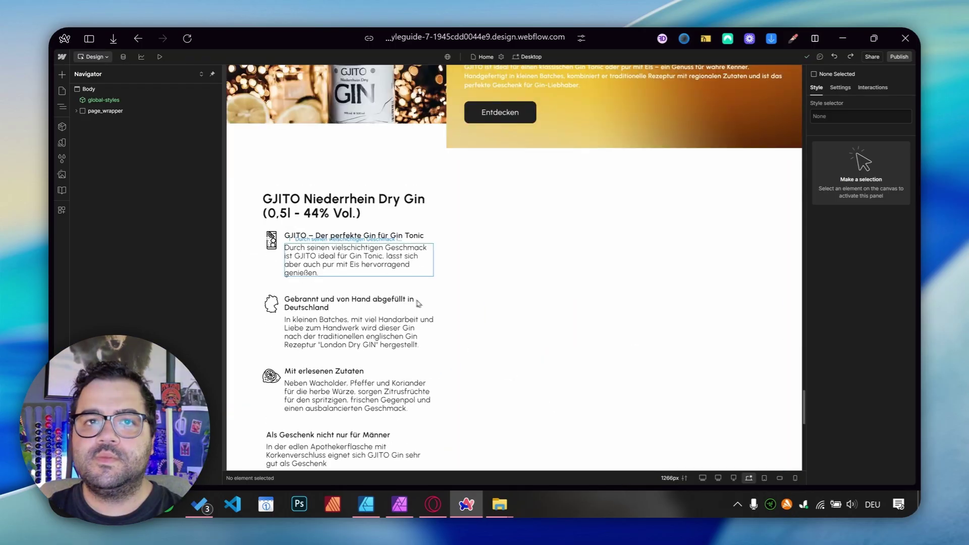
scroll(346, 283, up, 20)
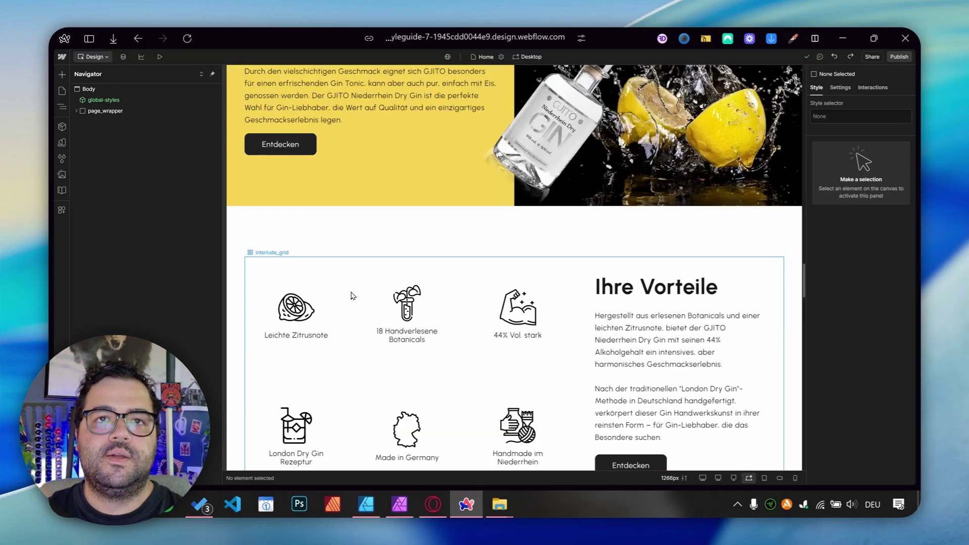
scroll(355, 297, up, 5)
scroll(355, 298, down, 2)
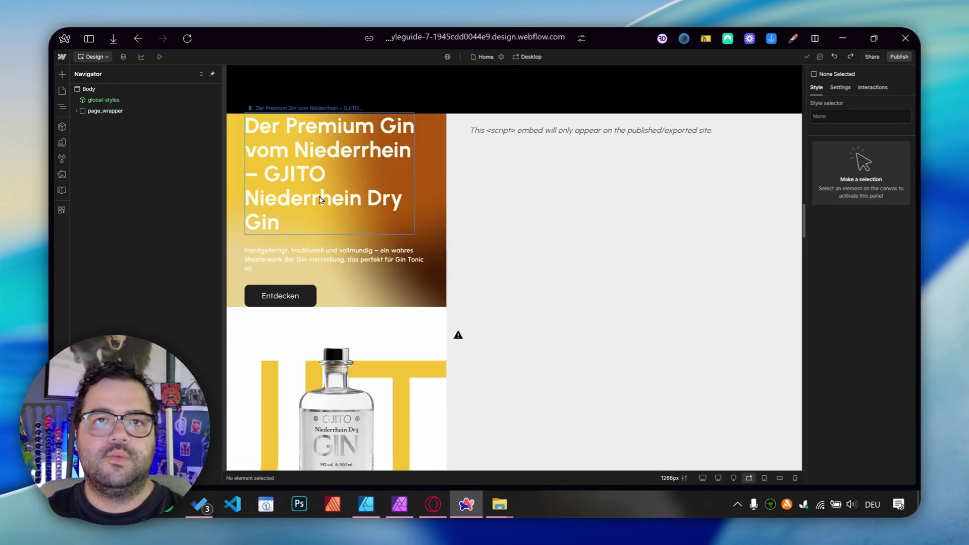
- Open the custom code of the hero-video embed, examine its muted autoplay video tag and source, and close the editor
click(648, 198)
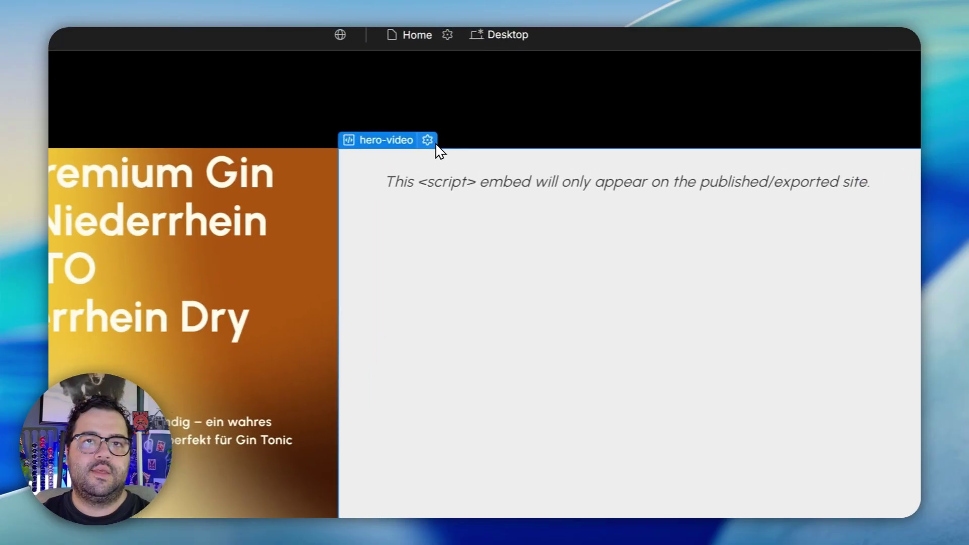
click(600, 126)
scroll(488, 338, up, 9)
click(366, 231)
drag(283, 157, 335, 222)
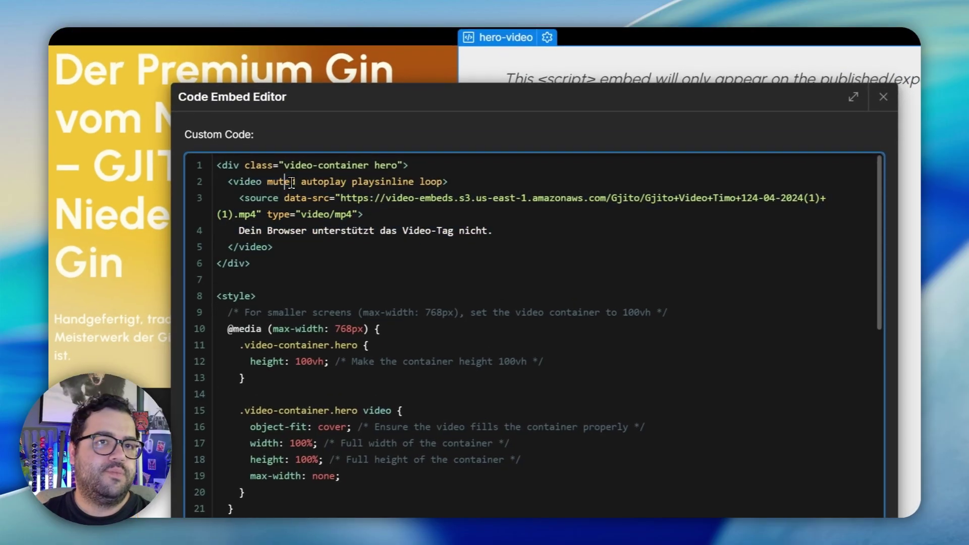
double_click(360, 137)
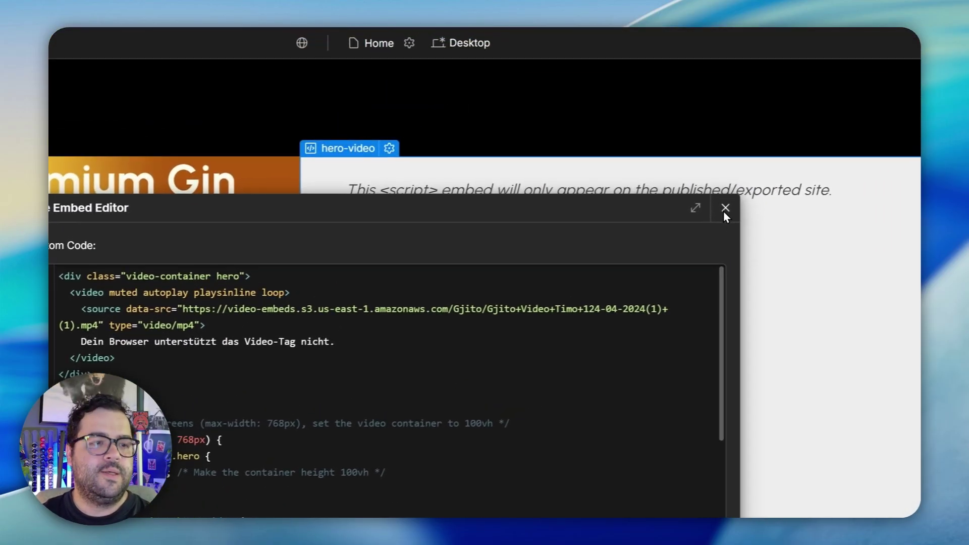
click(880, 102)
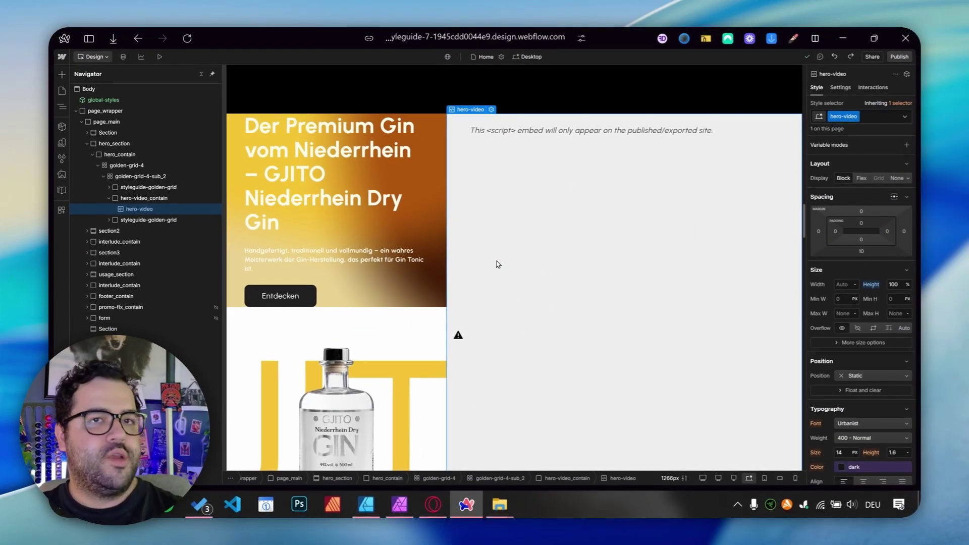
- Preview the Gjito home page in the Designer with custom code enabled
click(162, 56)
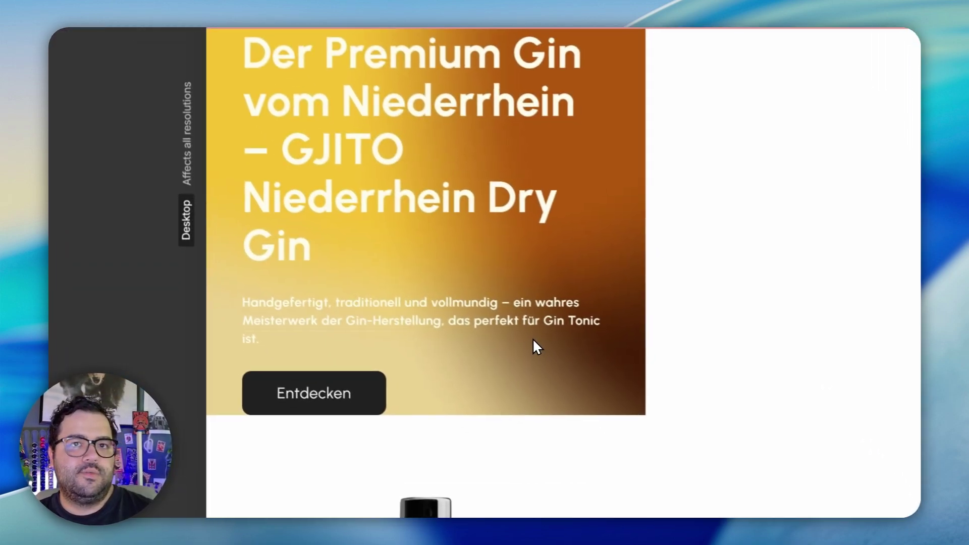
scroll(631, 460, down, 5)
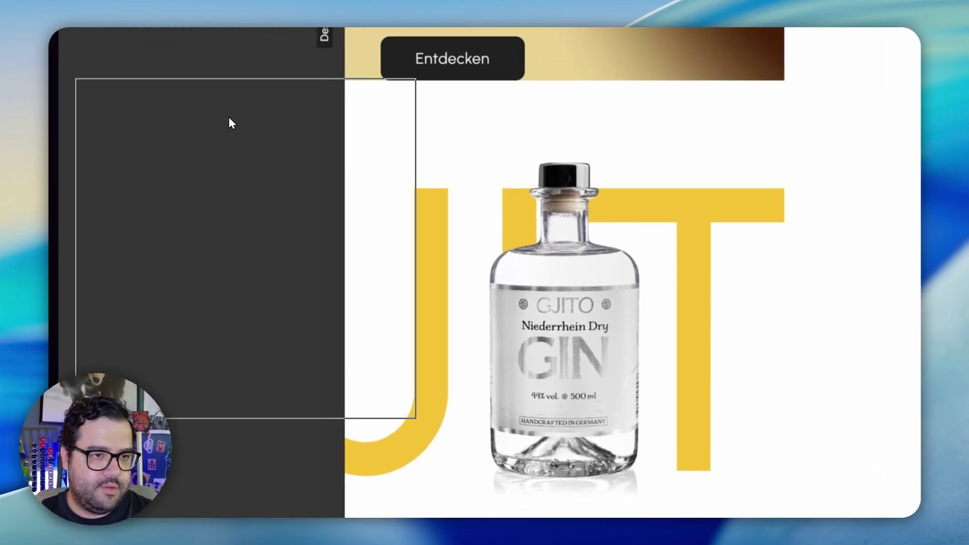
click(93, 440)
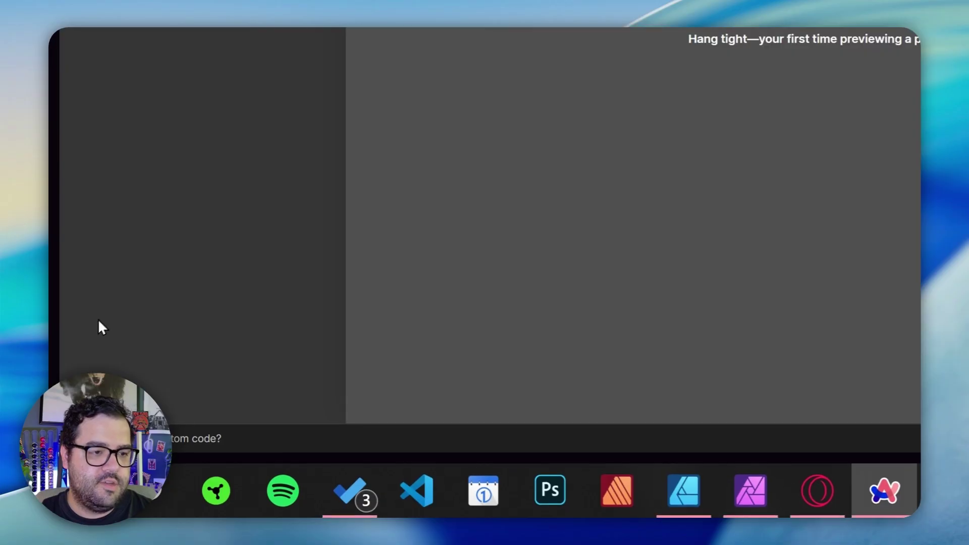
- Leave the preview and open the published Gjito site on its webflow.io address from the publishing options
mouse_move(268, 273)
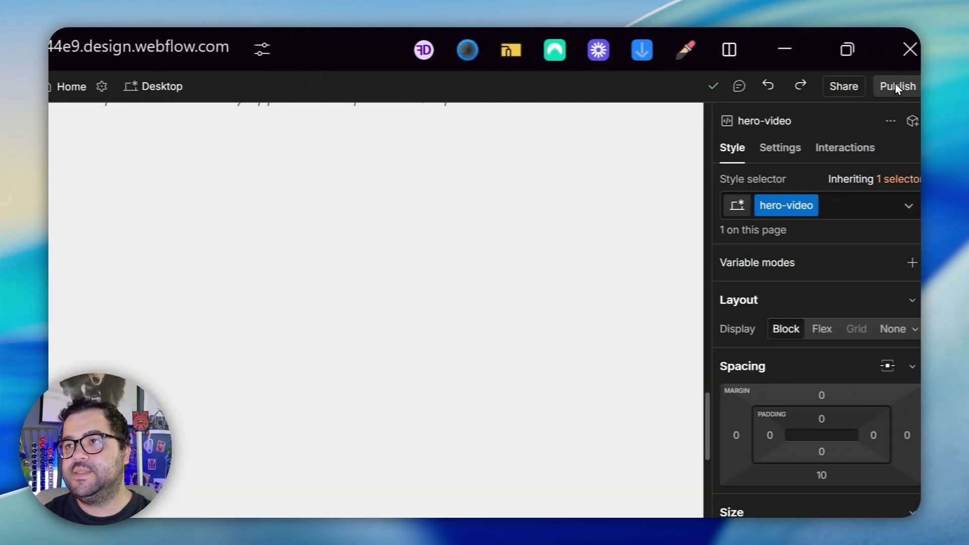
click(895, 86)
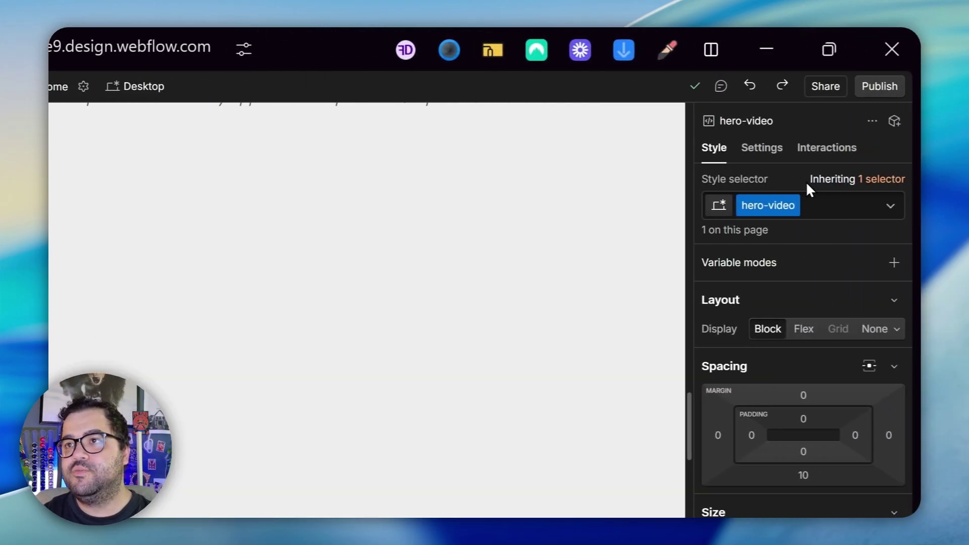
click(768, 166)
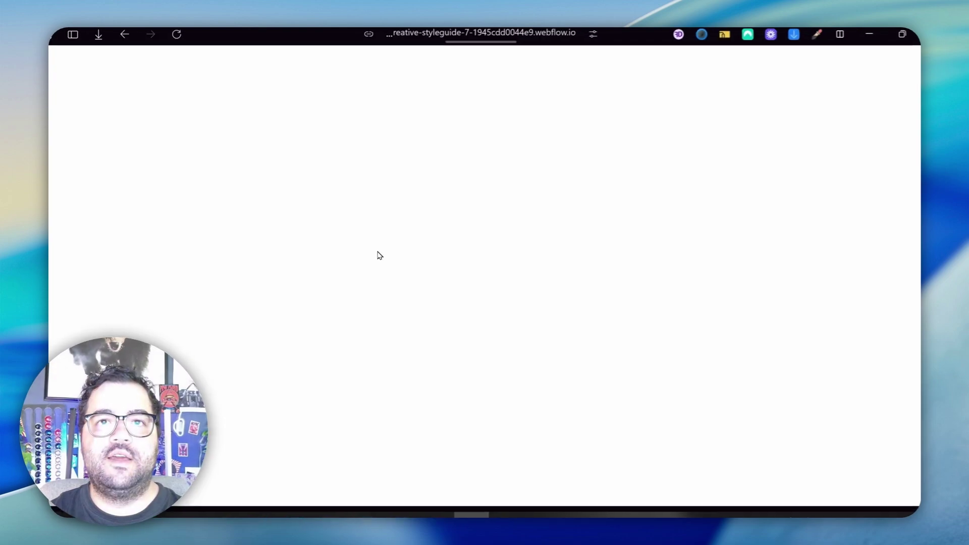
- Look through the published page for the hero video playing beside the Premium Gin heading and check its playback
scroll(376, 253, down, 3)
scroll(379, 257, down, 15)
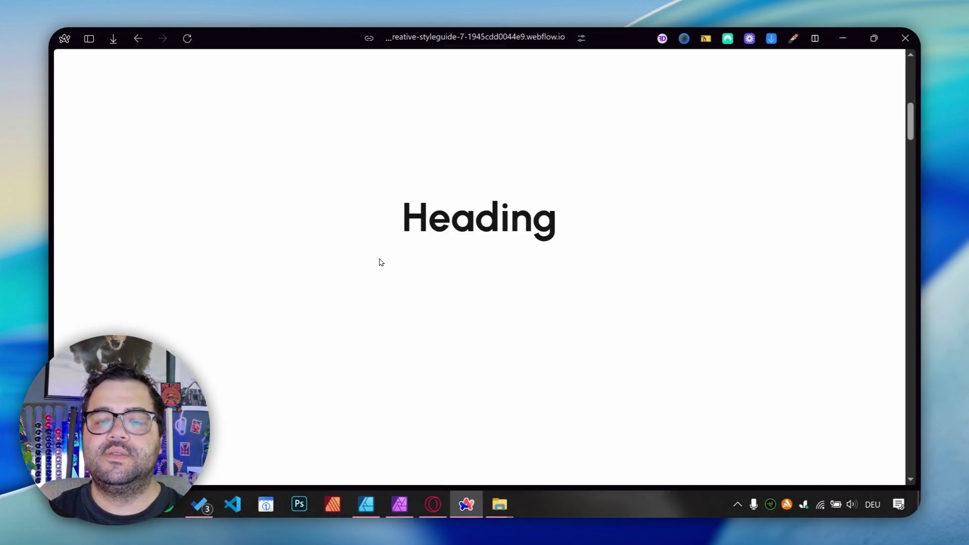
scroll(404, 290, down, 6)
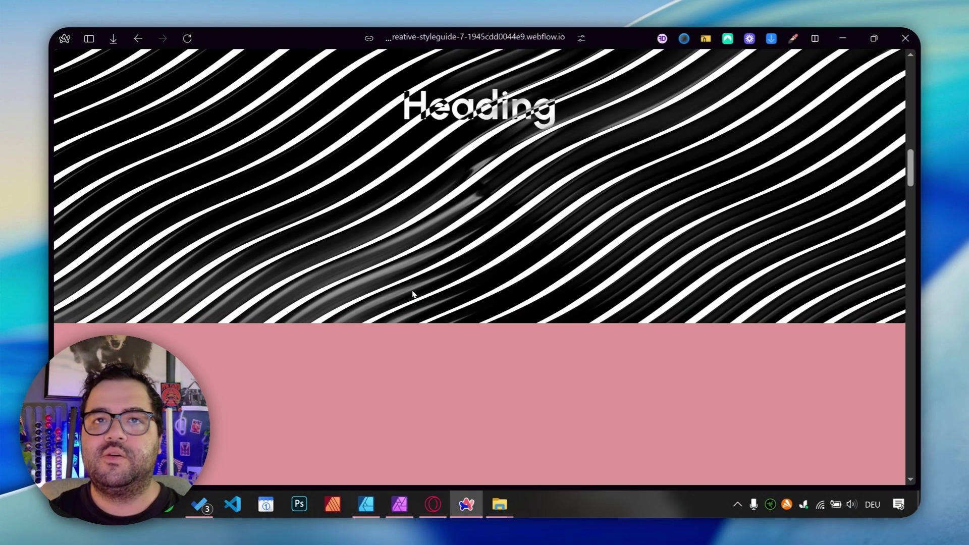
scroll(395, 320, down, 9)
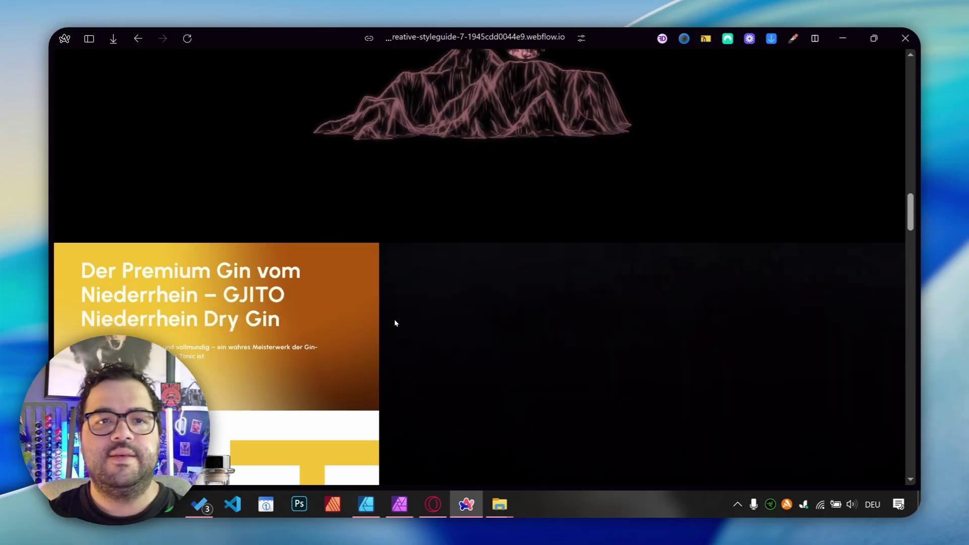
scroll(465, 282, up, 1)
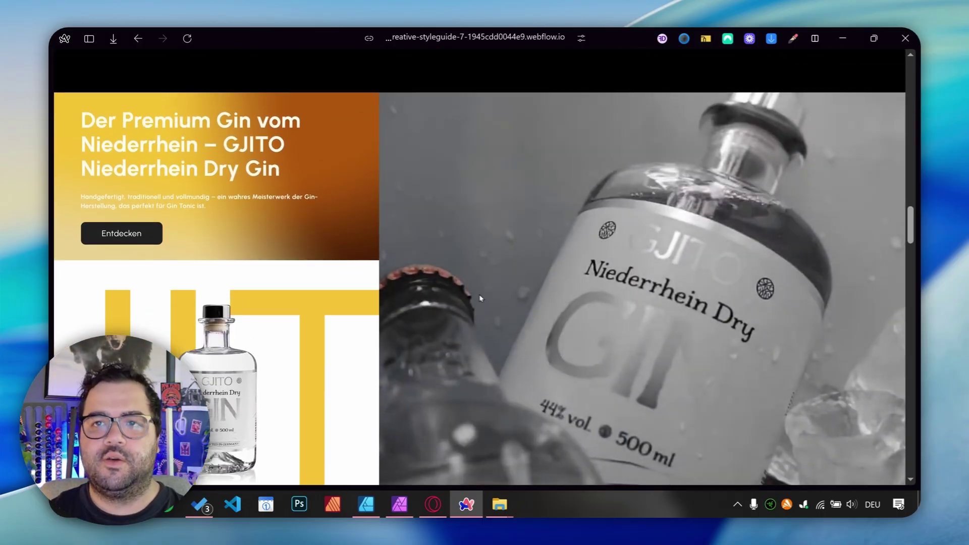
scroll(557, 255, down, 1)
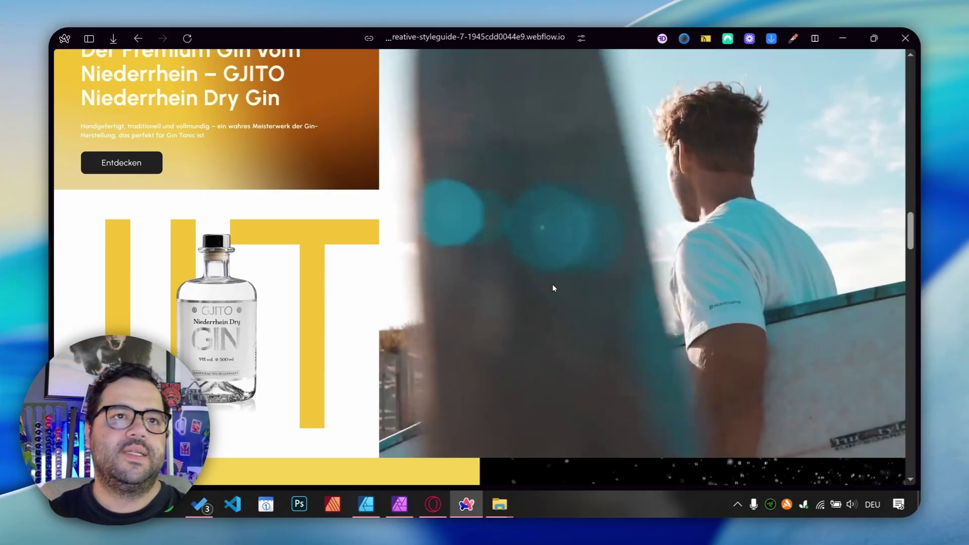
scroll(444, 167, down, 2)
scroll(412, 189, up, 5)
scroll(412, 189, up, 4)
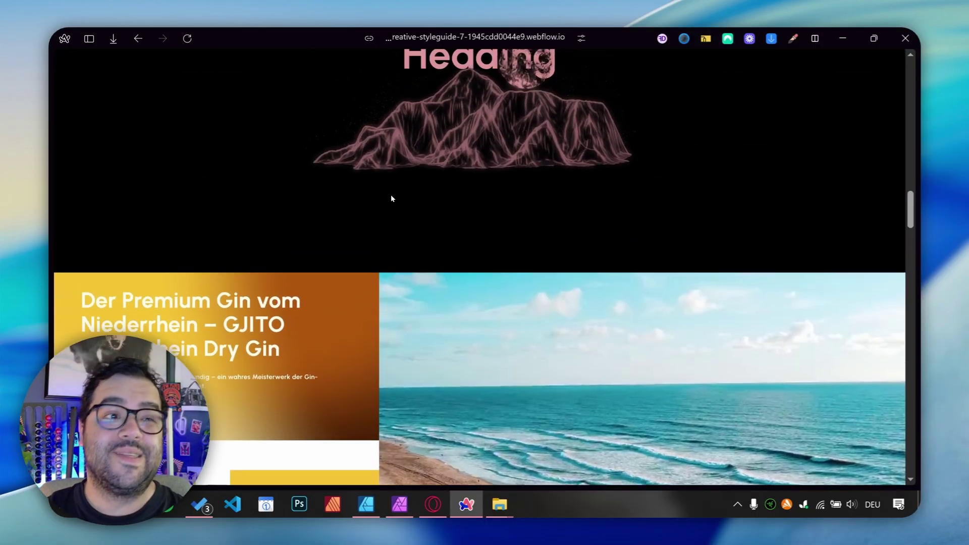
- Close the published Gjito tab and the Gjito Designer tab and return to map-video_embed in the Terra Selvagem Designer
mouse_move(83, 234)
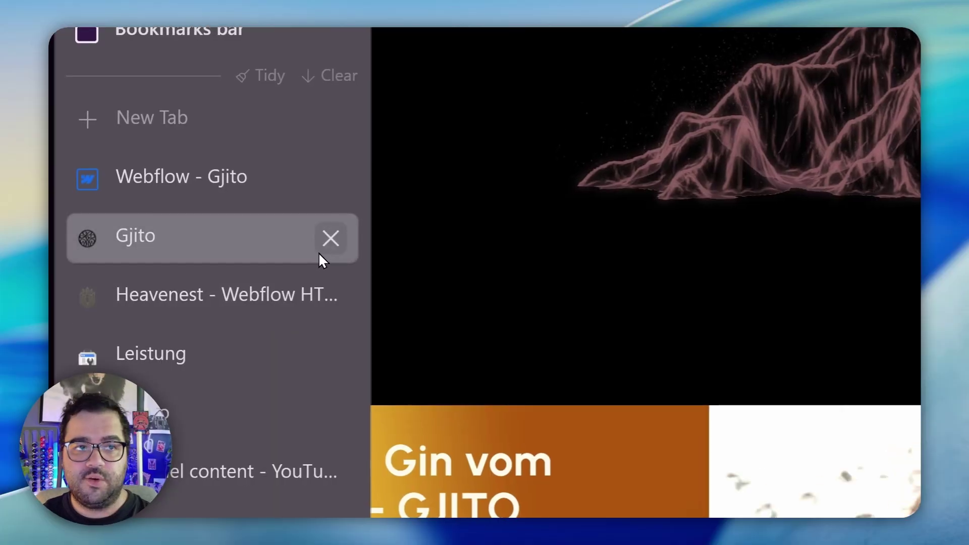
click(328, 241)
click(320, 182)
scroll(245, 82, up, 5)
click(231, 124)
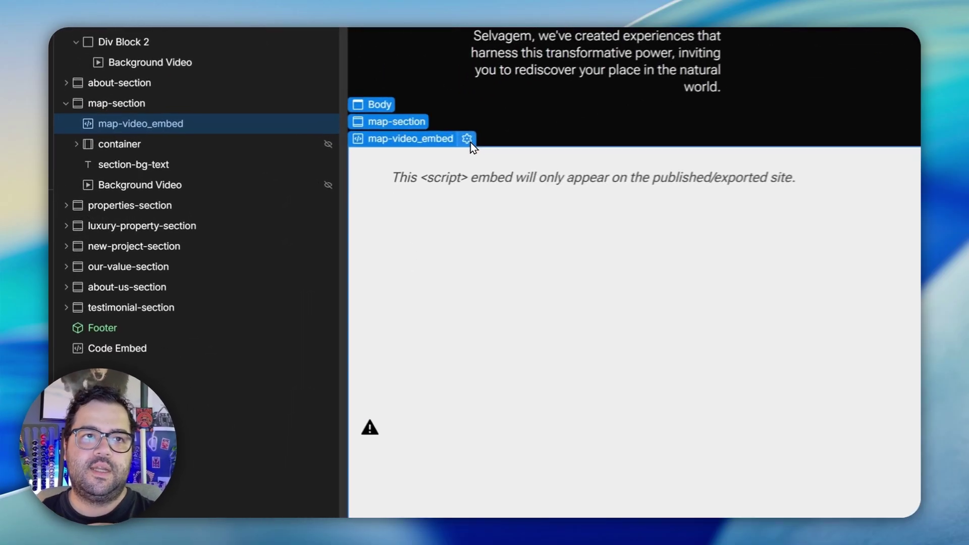
- Open the custom code of map-video_embed and examine the custom-video-container markup, lazy video tag and container styles
double_click(329, 232)
scroll(649, 333, up, 12)
scroll(640, 252, down, 12)
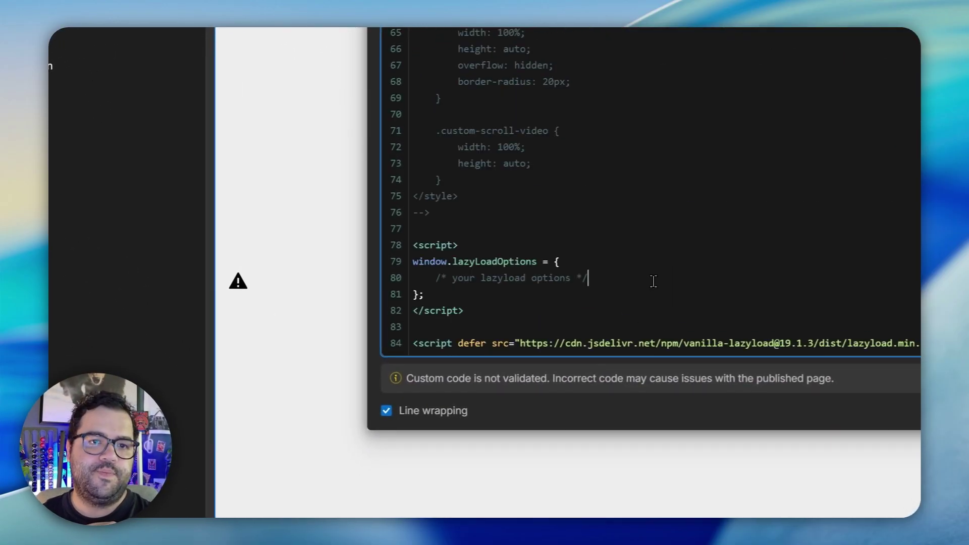
scroll(653, 281, up, 20)
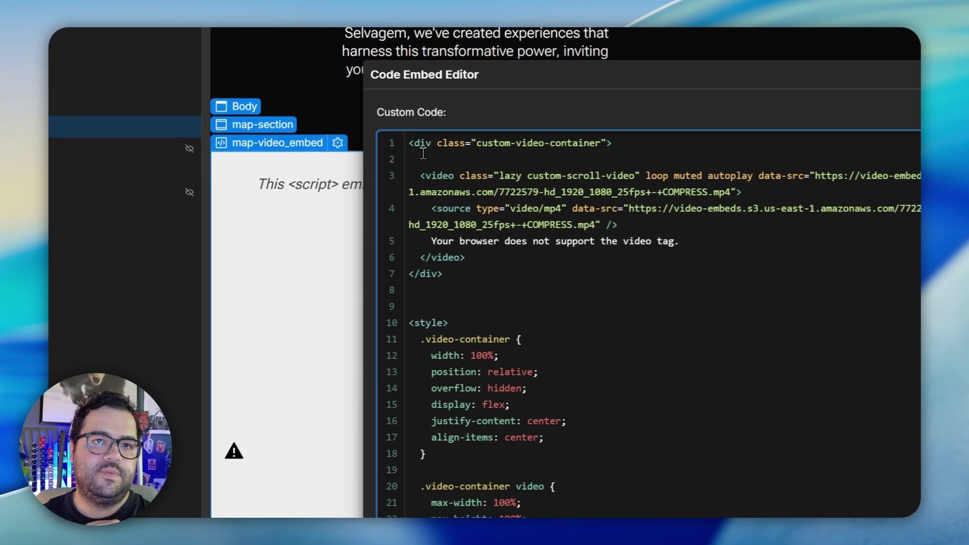
drag(422, 152, 487, 249)
scroll(452, 260, down, 2)
drag(432, 189, 414, 467)
scroll(444, 291, down, 10)
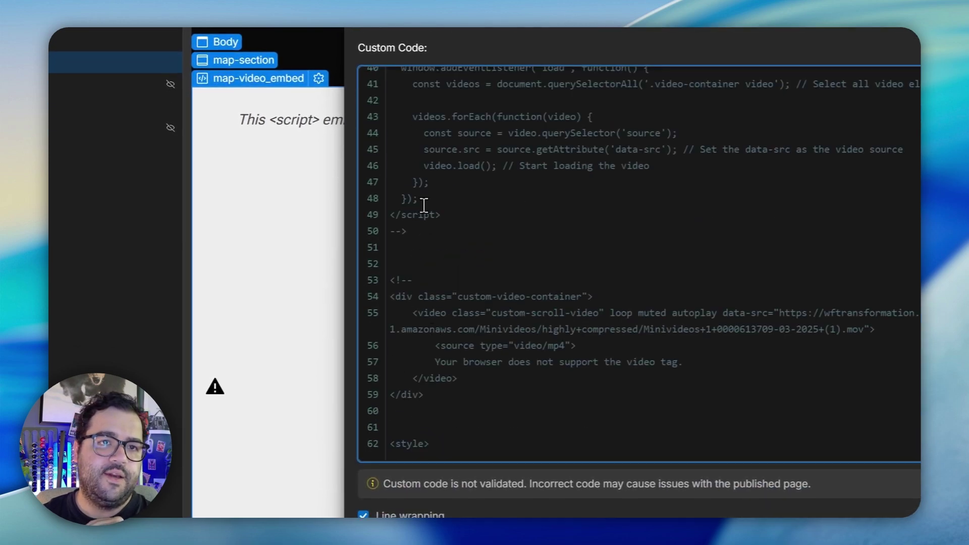
- Examine the commented-out deferred script, the second commented-out video block and the vanilla-lazyload script in the embed code
scroll(425, 224, up, 3)
drag(392, 187, 485, 390)
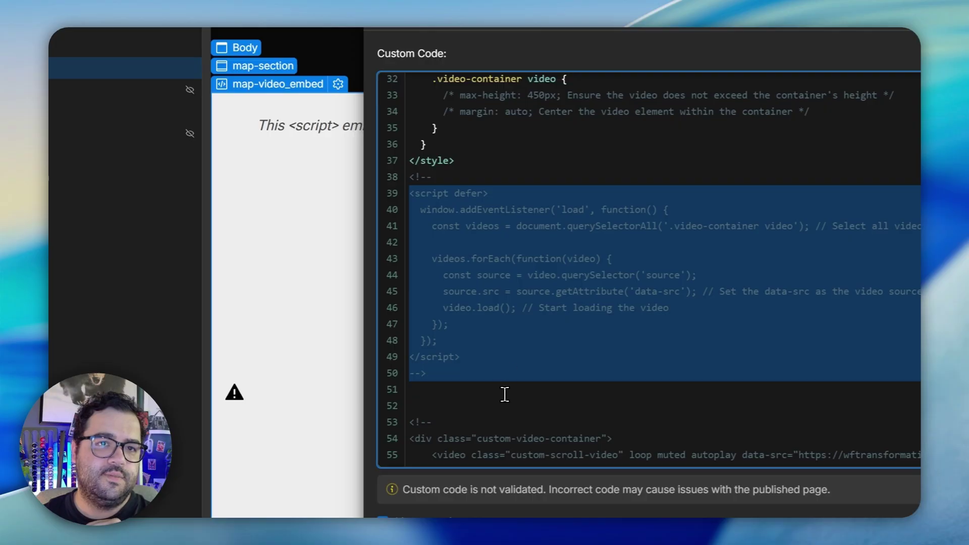
scroll(617, 237, down, 10)
scroll(595, 233, up, 5)
drag(422, 221, 504, 367)
scroll(504, 367, down, 5)
drag(410, 356, 873, 469)
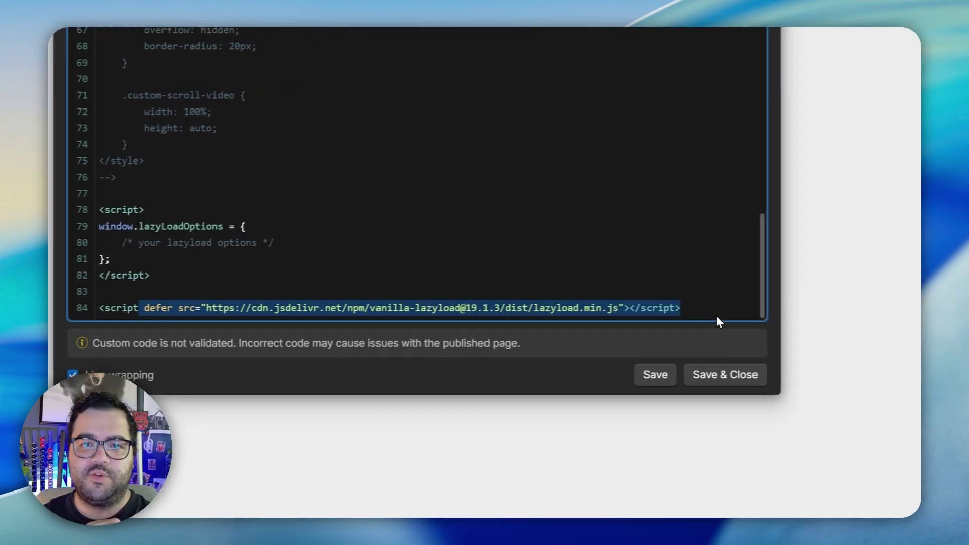
- Highlight the lazyLoadOptions and vanilla-lazyload scripts at the end of the embed code and close the editor without saving
click(717, 294)
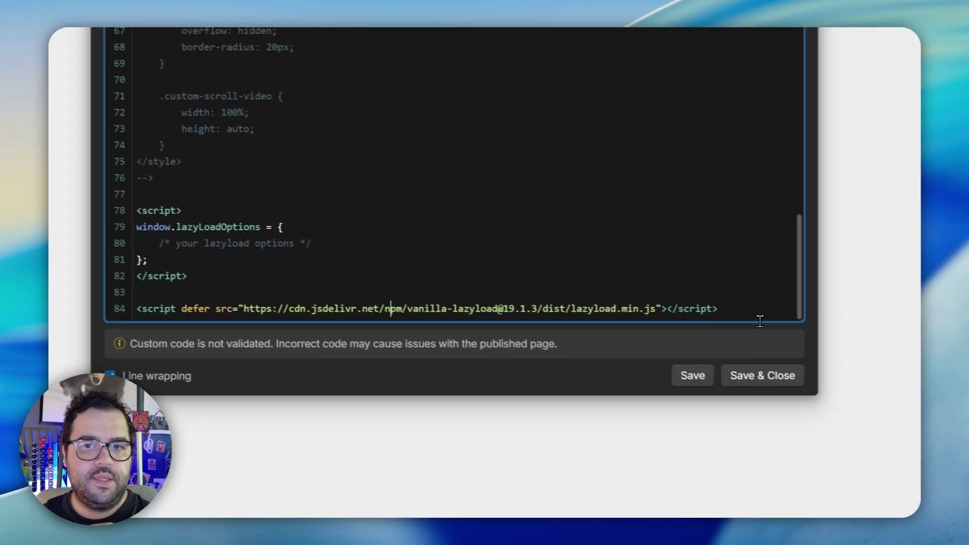
drag(759, 317, 293, 312)
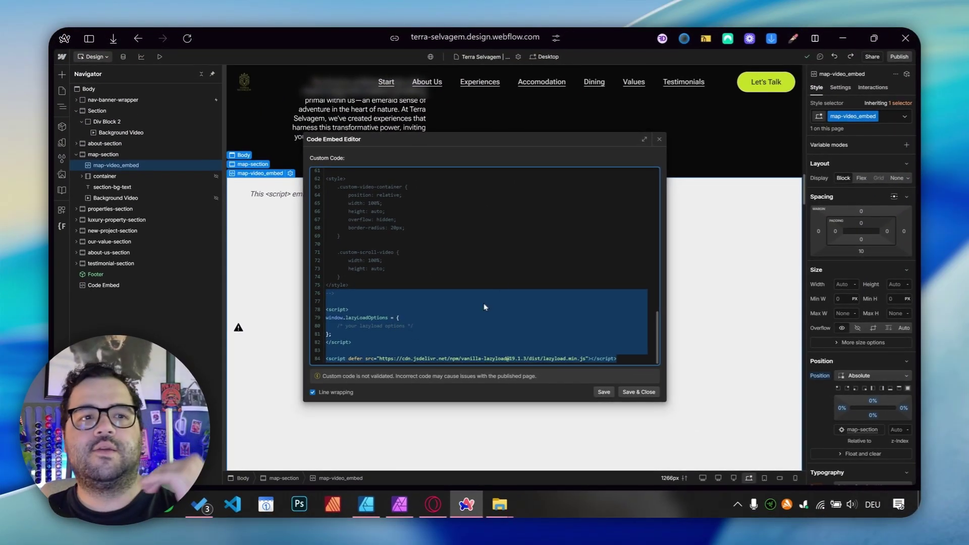
key(BackSpace)
scroll(619, 188, up, 10)
click(659, 139)
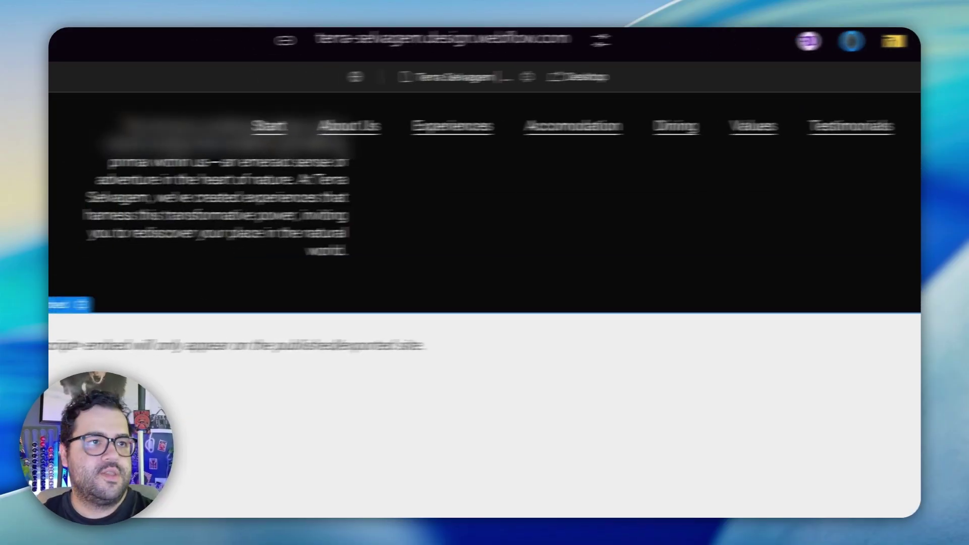
- Open the Terra Selvagem home page's settings, examine its head and body custom code for video scripts, and close them
click(76, 150)
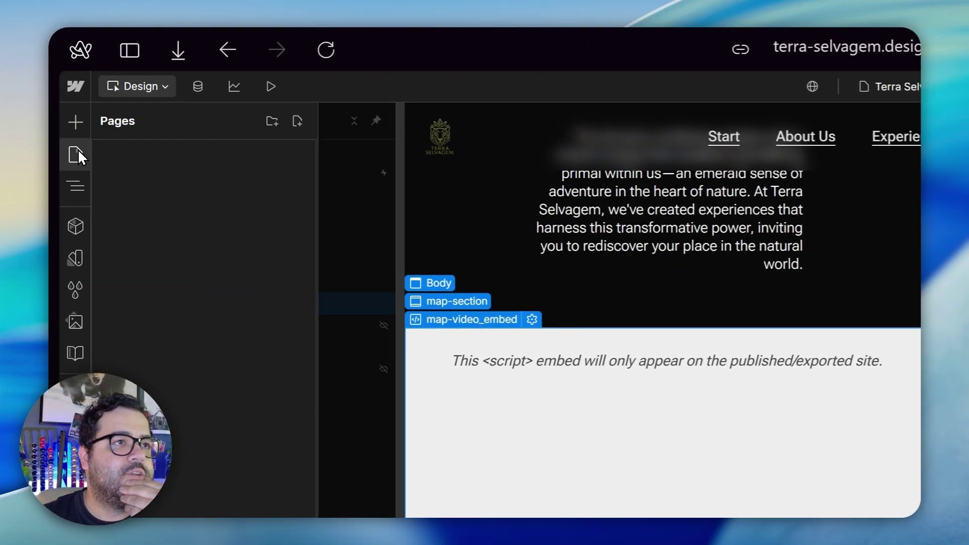
click(293, 220)
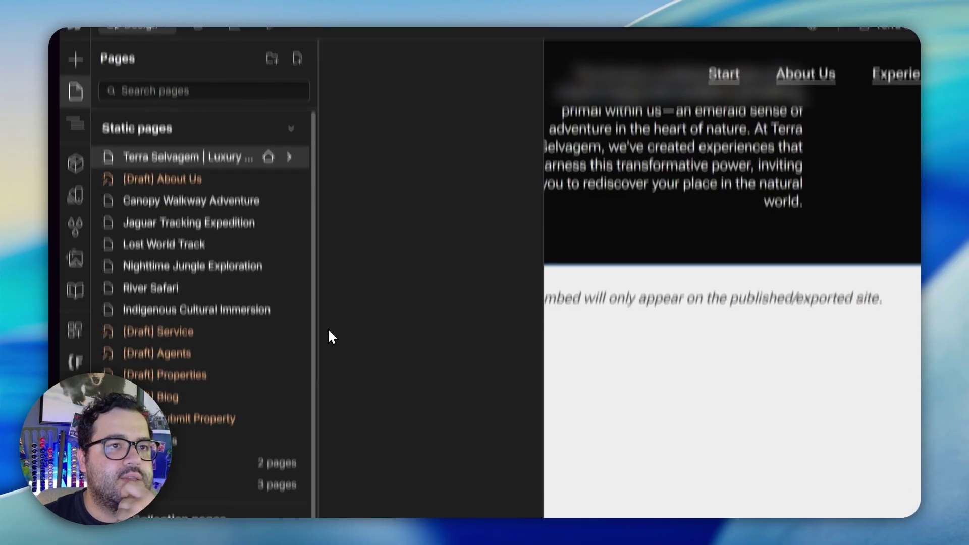
scroll(540, 263, down, 10)
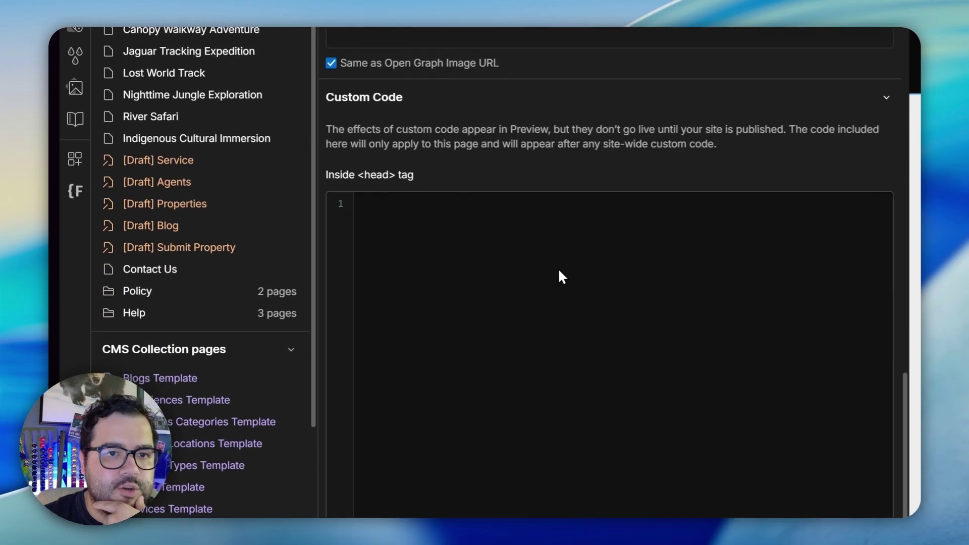
scroll(560, 303, down, 8)
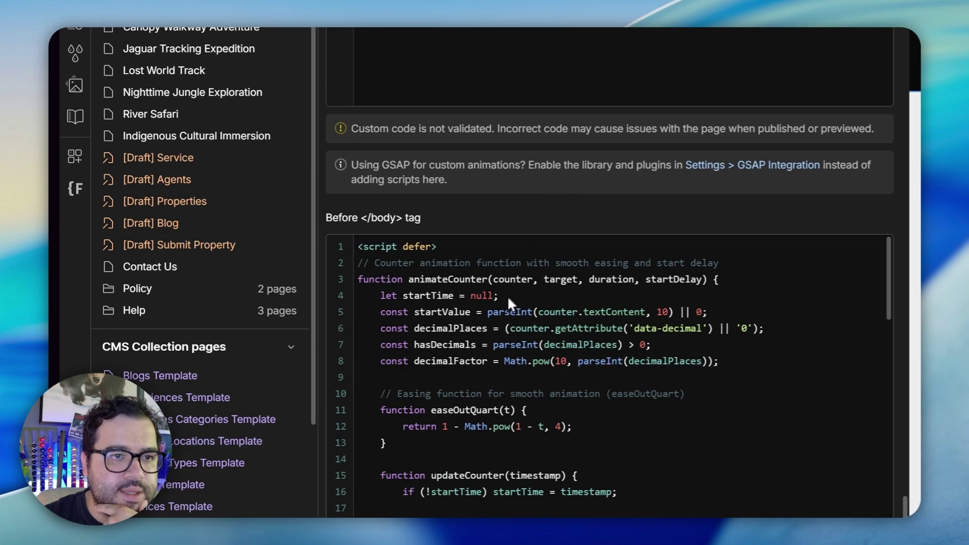
scroll(535, 255, down, 10)
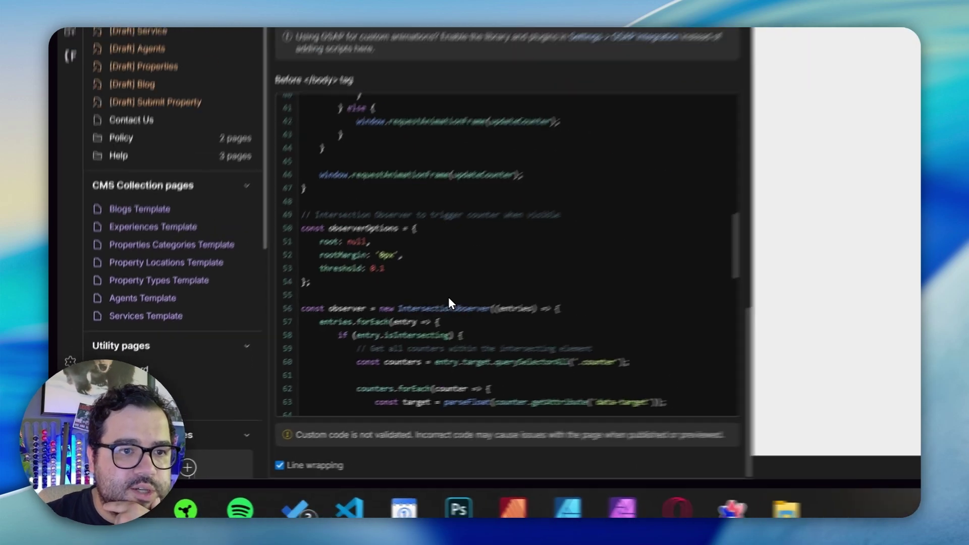
scroll(270, 386, down, 6)
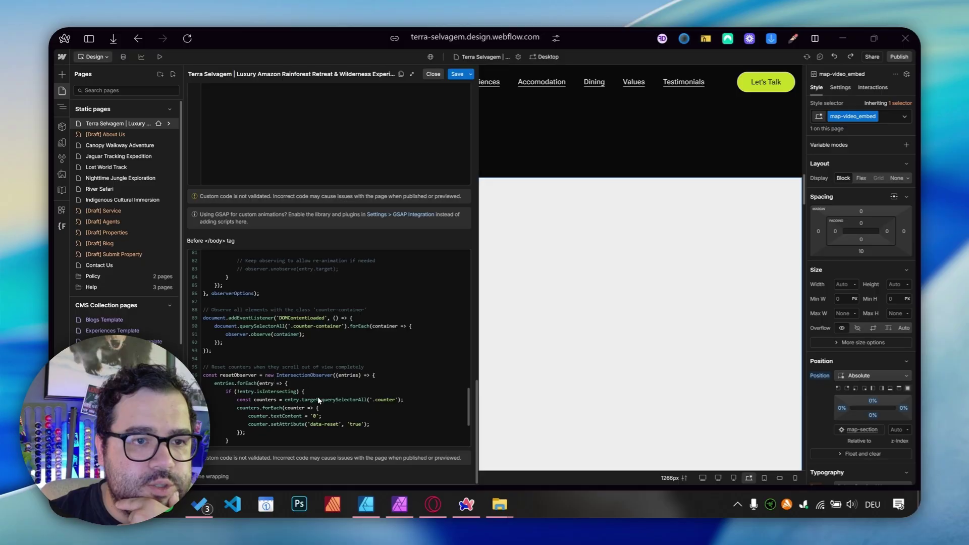
scroll(299, 392, down, 4)
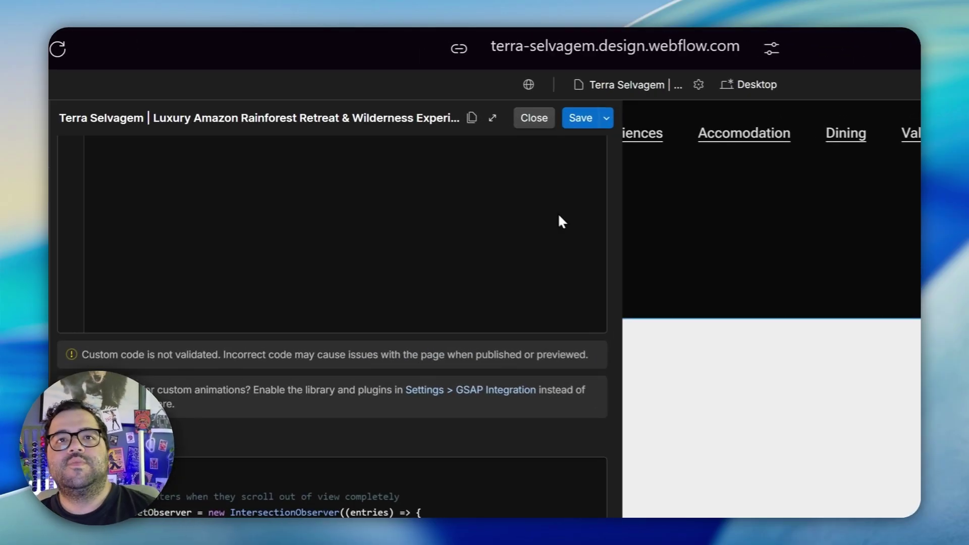
click(433, 73)
- Reopen the custom code of map-video_embed, highlight the lazy video markup and its loop attribute, and close the editor without saving
click(310, 179)
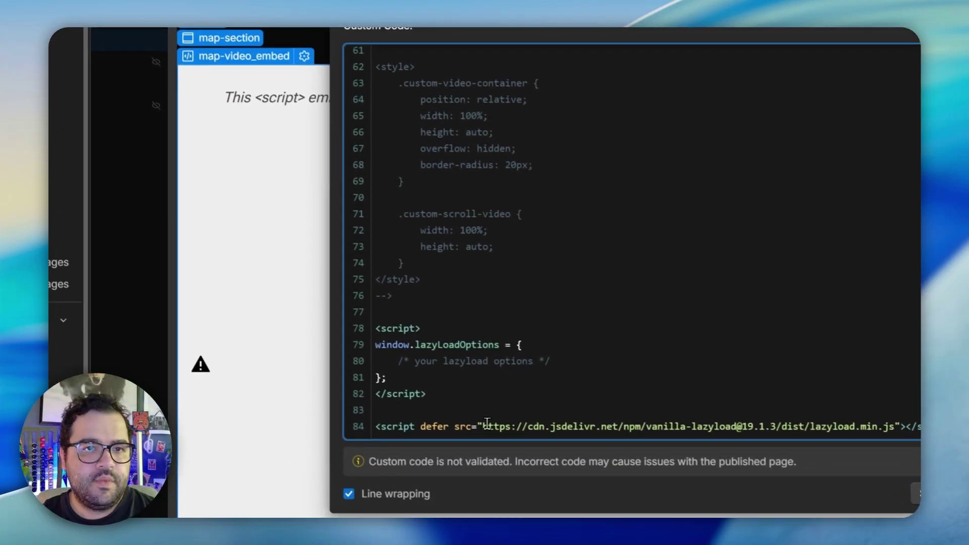
drag(378, 396, 399, 214)
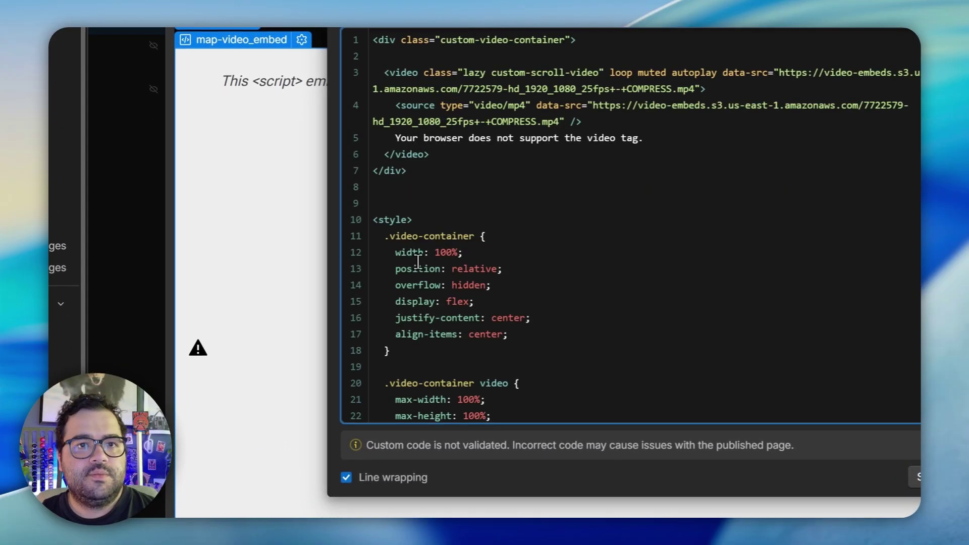
drag(384, 72, 468, 172)
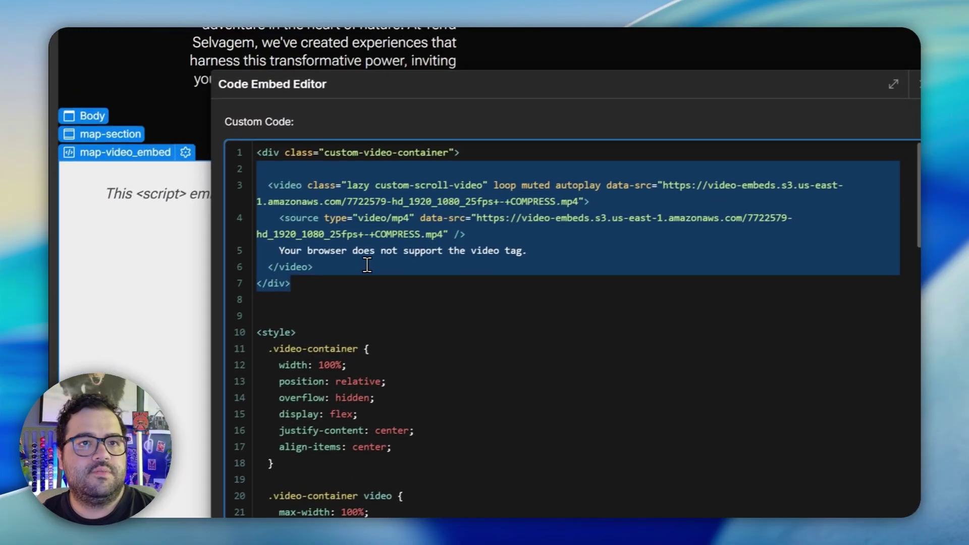
click(509, 159)
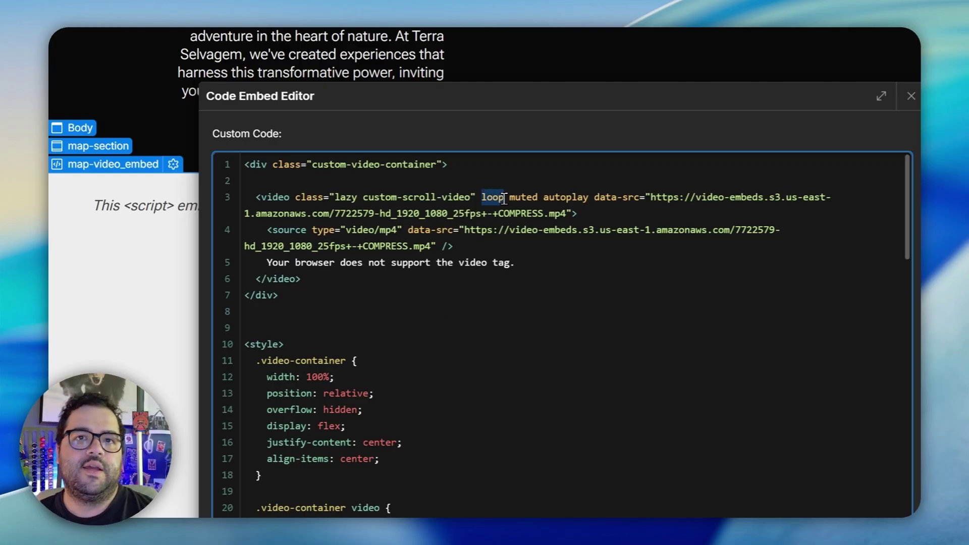
scroll(672, 303, down, 15)
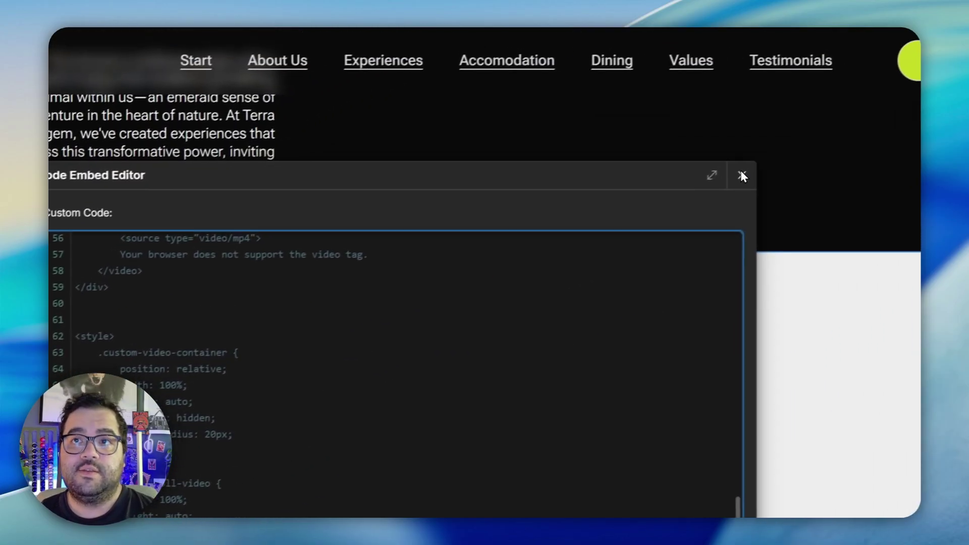
click(911, 96)
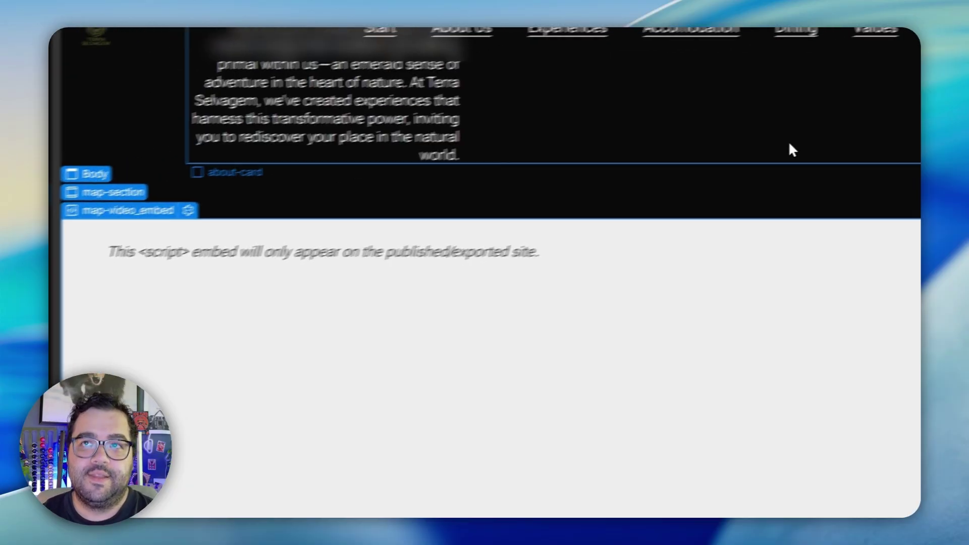
- Open the map-video_embed code again, highlight the data-src video URL and the vanilla-lazyload script line, and close it without saving
click(299, 170)
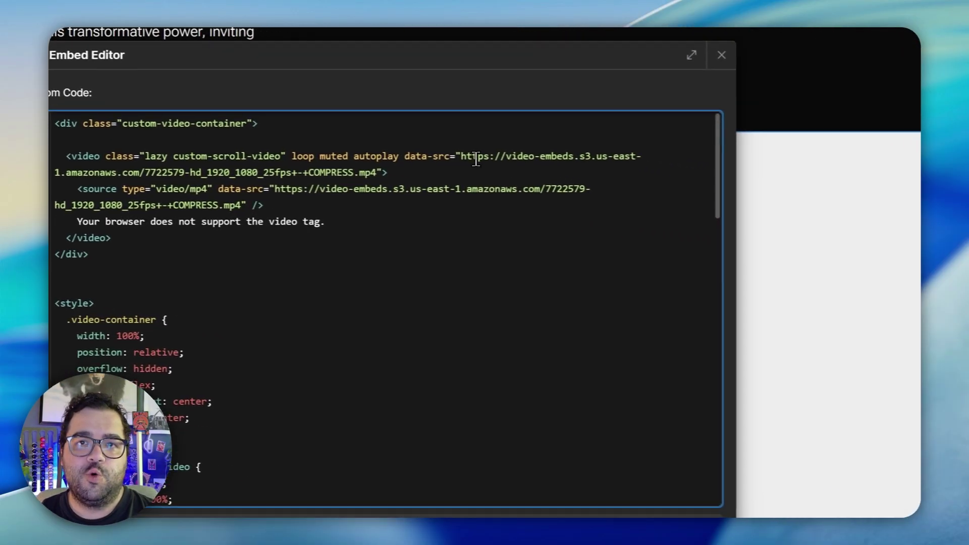
drag(779, 201, 946, 221)
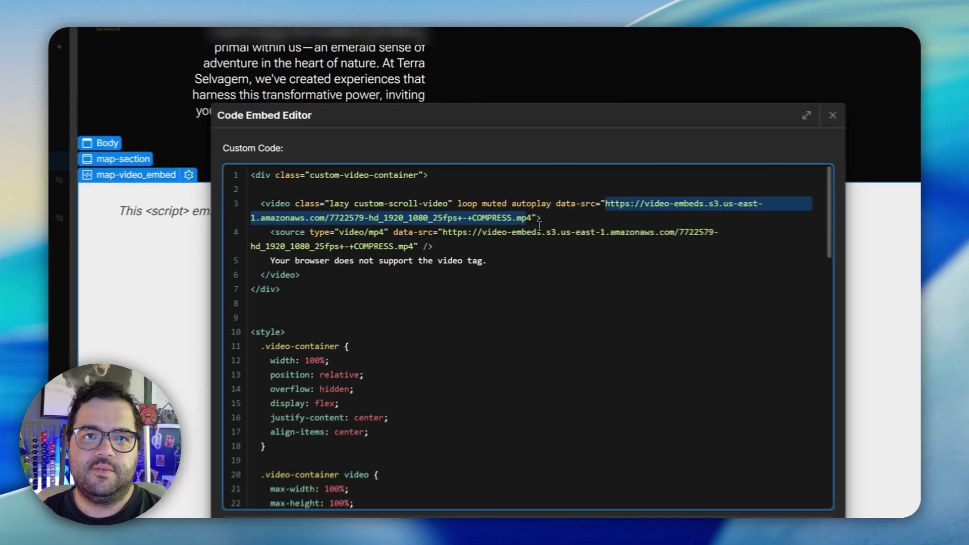
click(420, 258)
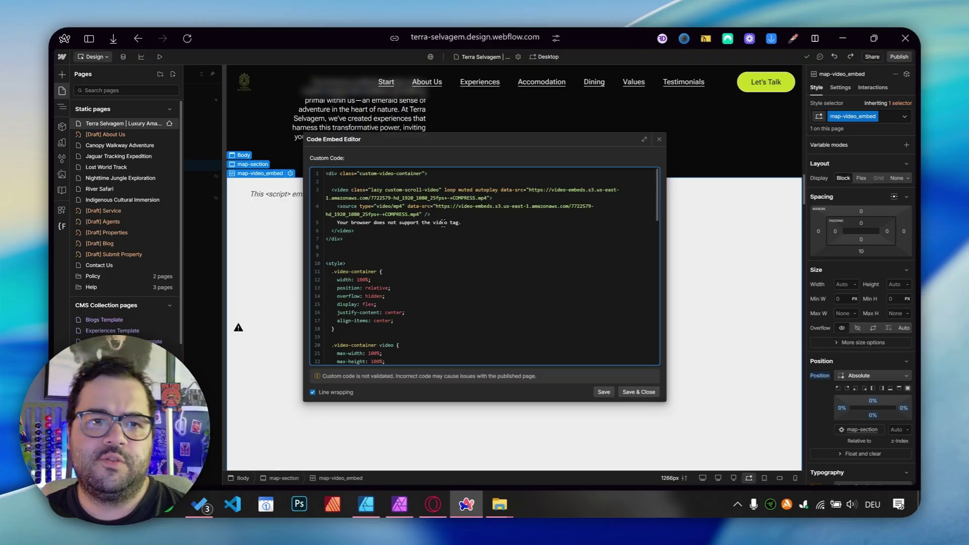
scroll(421, 250, down, 15)
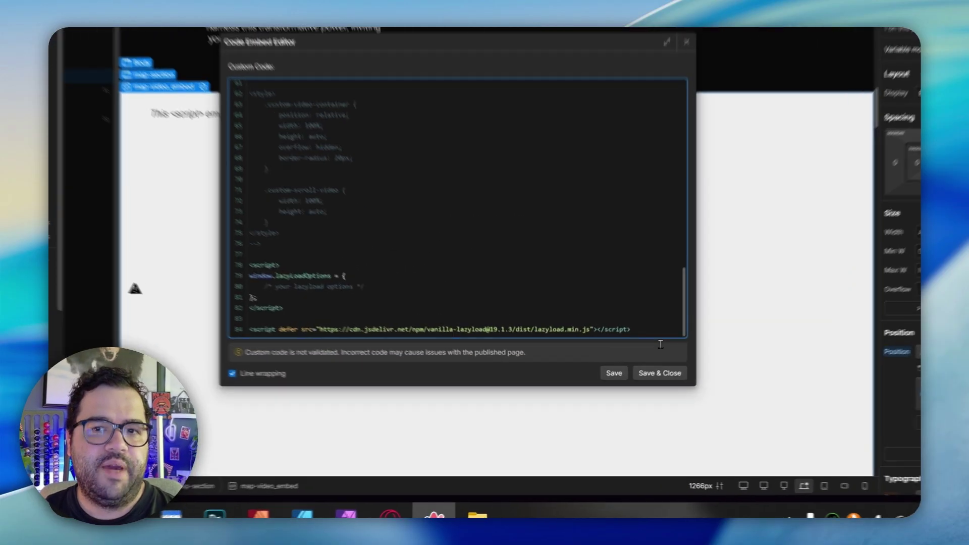
drag(354, 350, 626, 360)
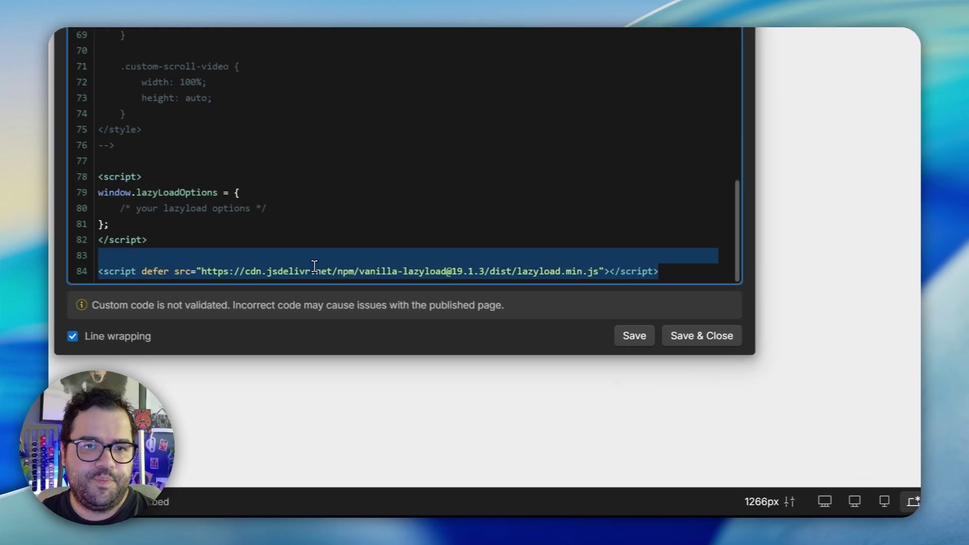
scroll(548, 180, up, 20)
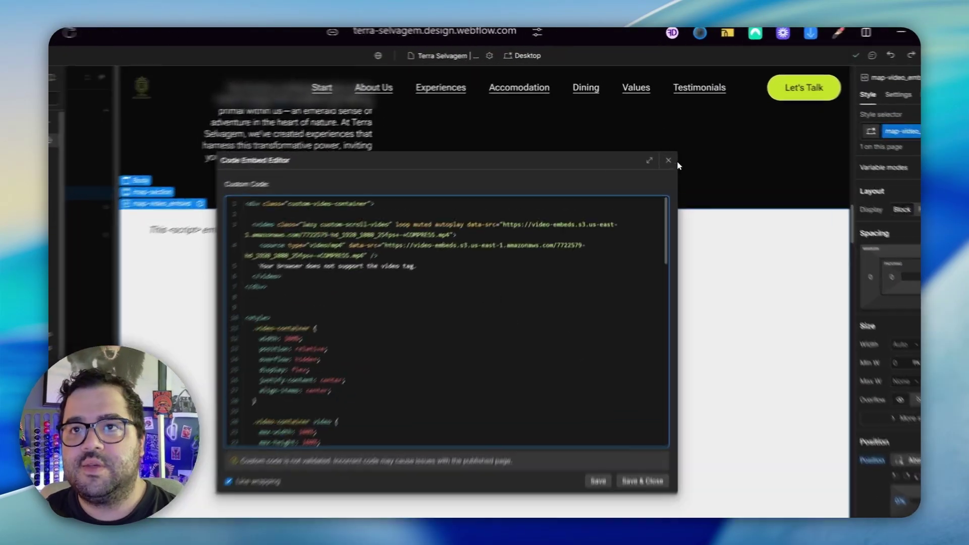
click(660, 138)
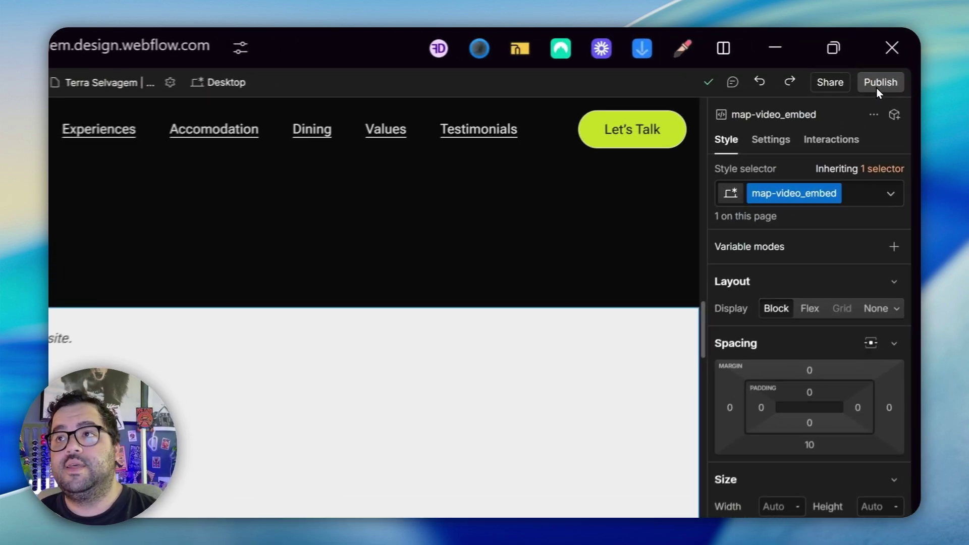
- Open the published staging site terra-selvagem.webflow.io and examine the embedded parrot video above the Our experiences section
click(899, 57)
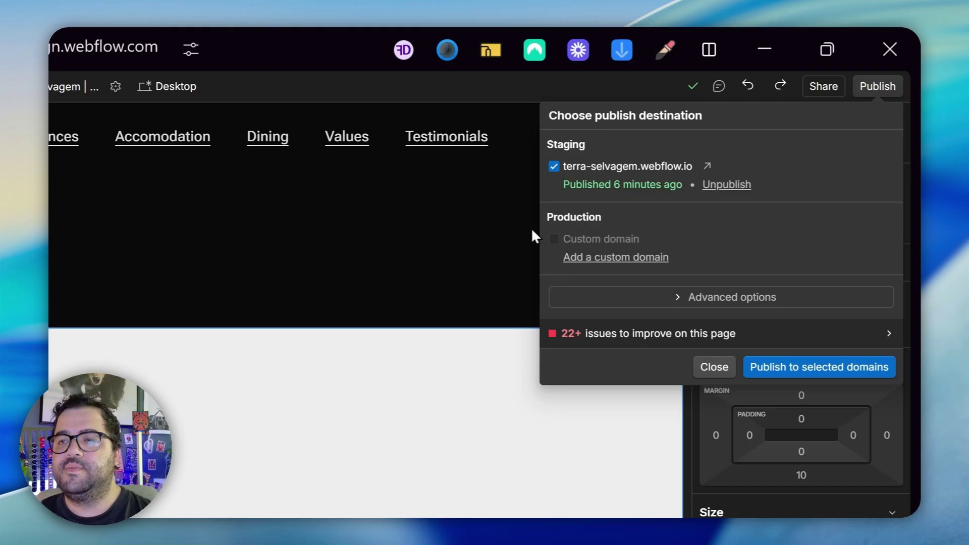
click(708, 166)
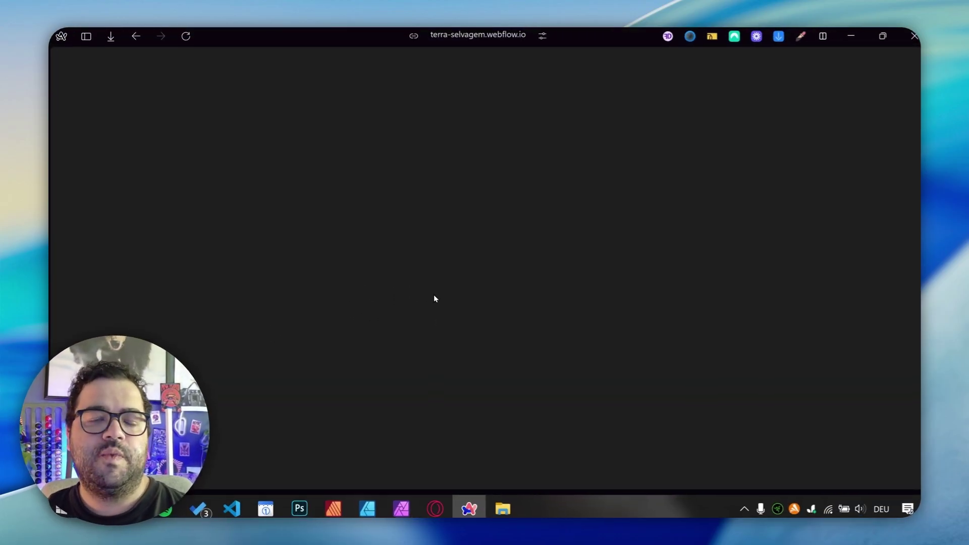
scroll(306, 335, down, 5)
scroll(306, 335, down, 10)
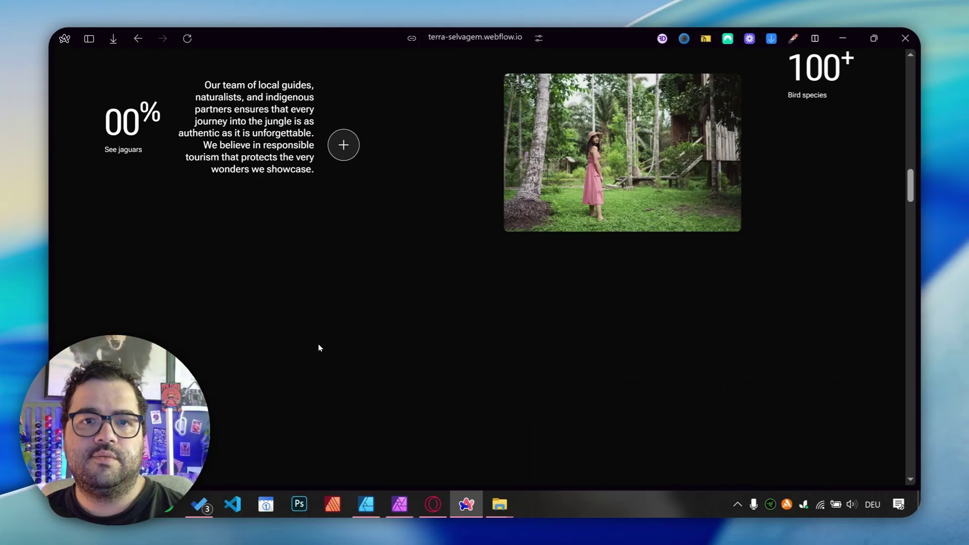
scroll(322, 352, up, 8)
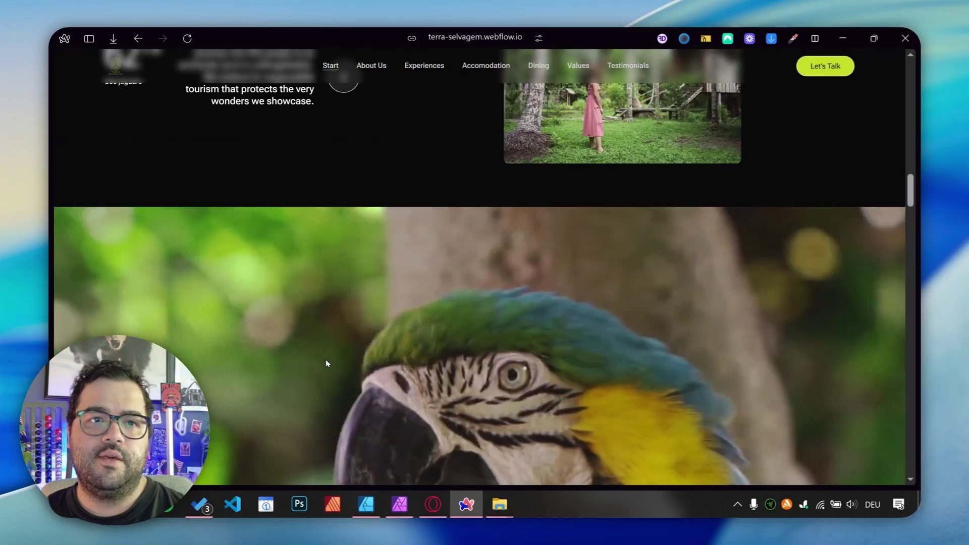
scroll(281, 320, down, 4)
scroll(313, 335, up, 3)
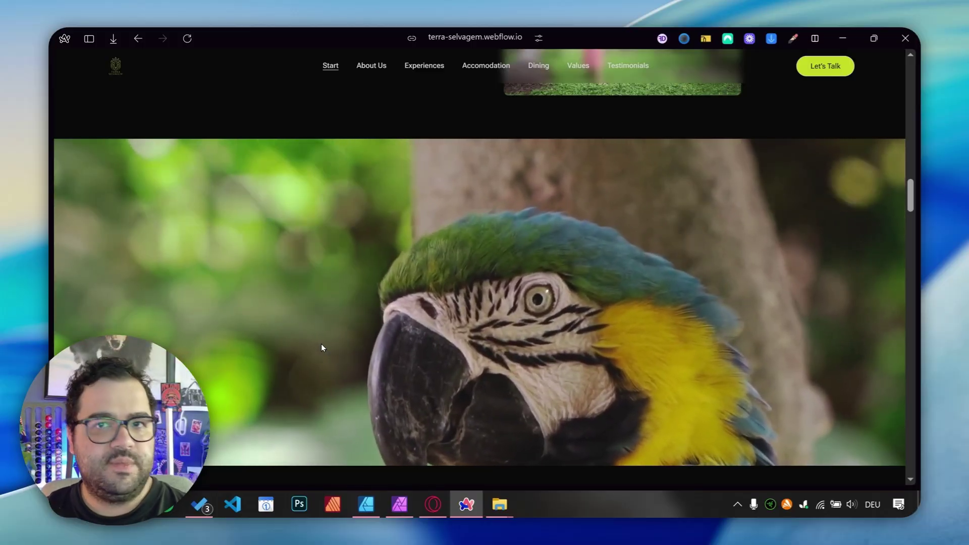
scroll(321, 348, down, 5)
scroll(322, 348, down, 3)
scroll(333, 358, up, 10)
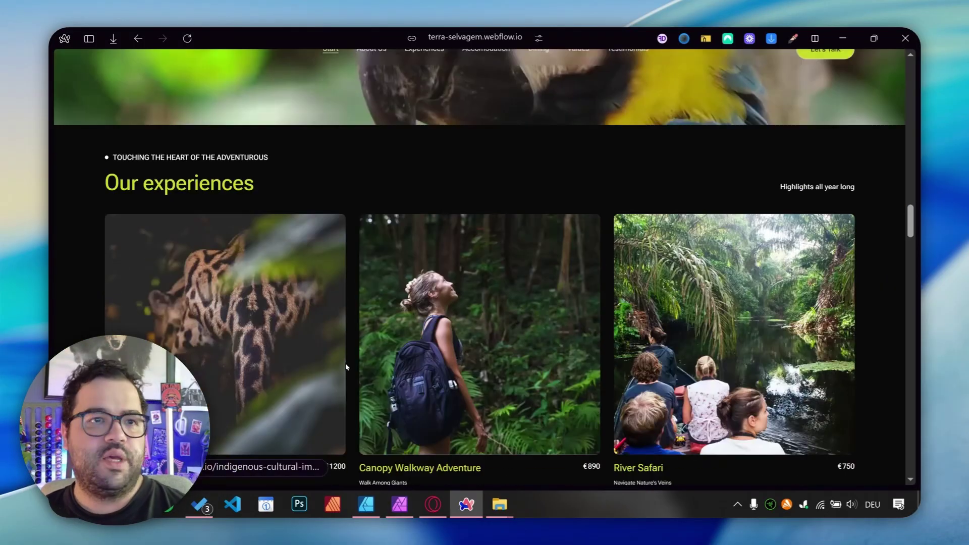
scroll(346, 370, up, 10)
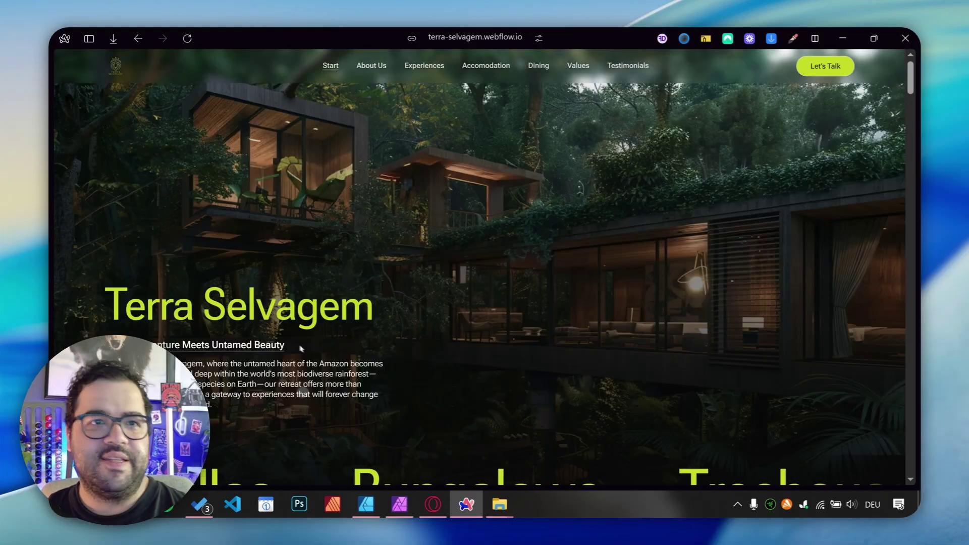
- Switch from the published site back to the Webflow Designer tab showing the map-video_embed element
mouse_move(107, 275)
click(190, 301)
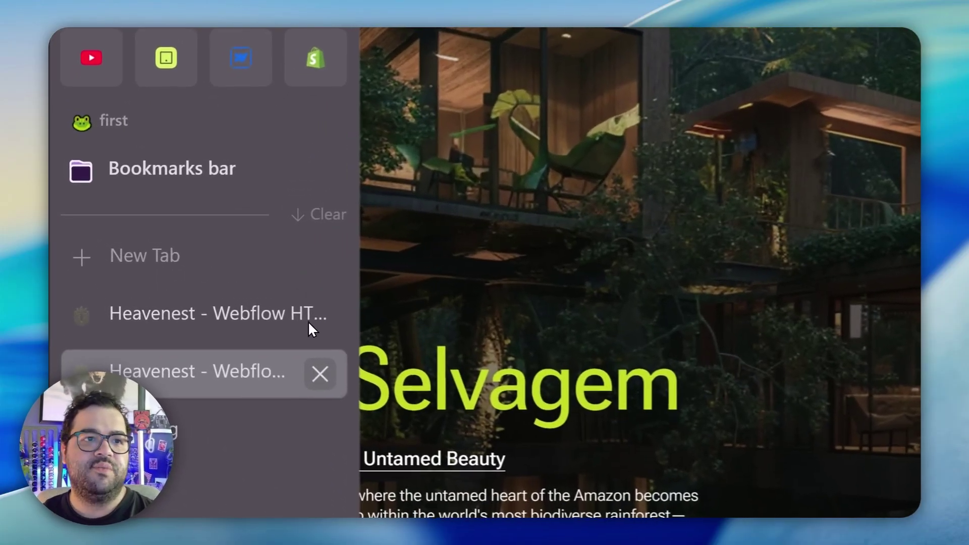
click(190, 272)
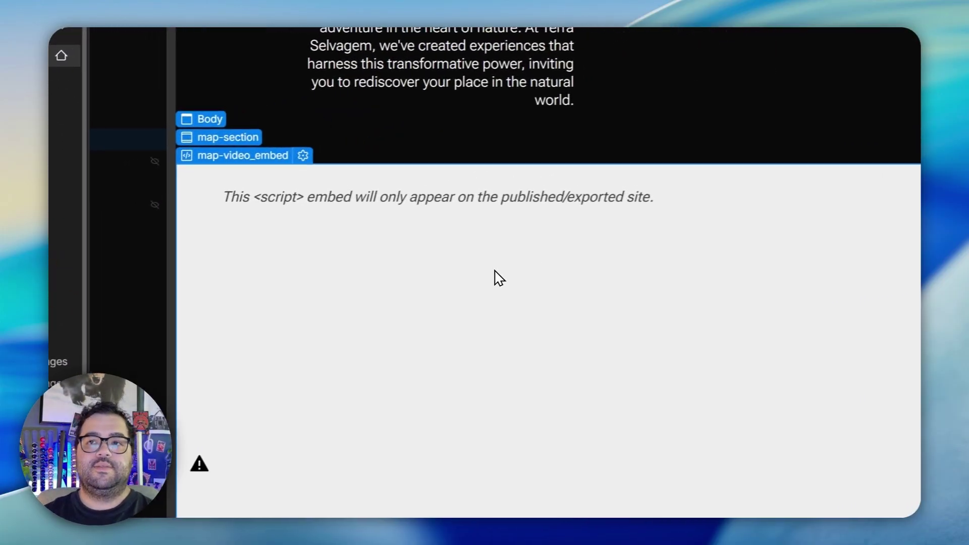